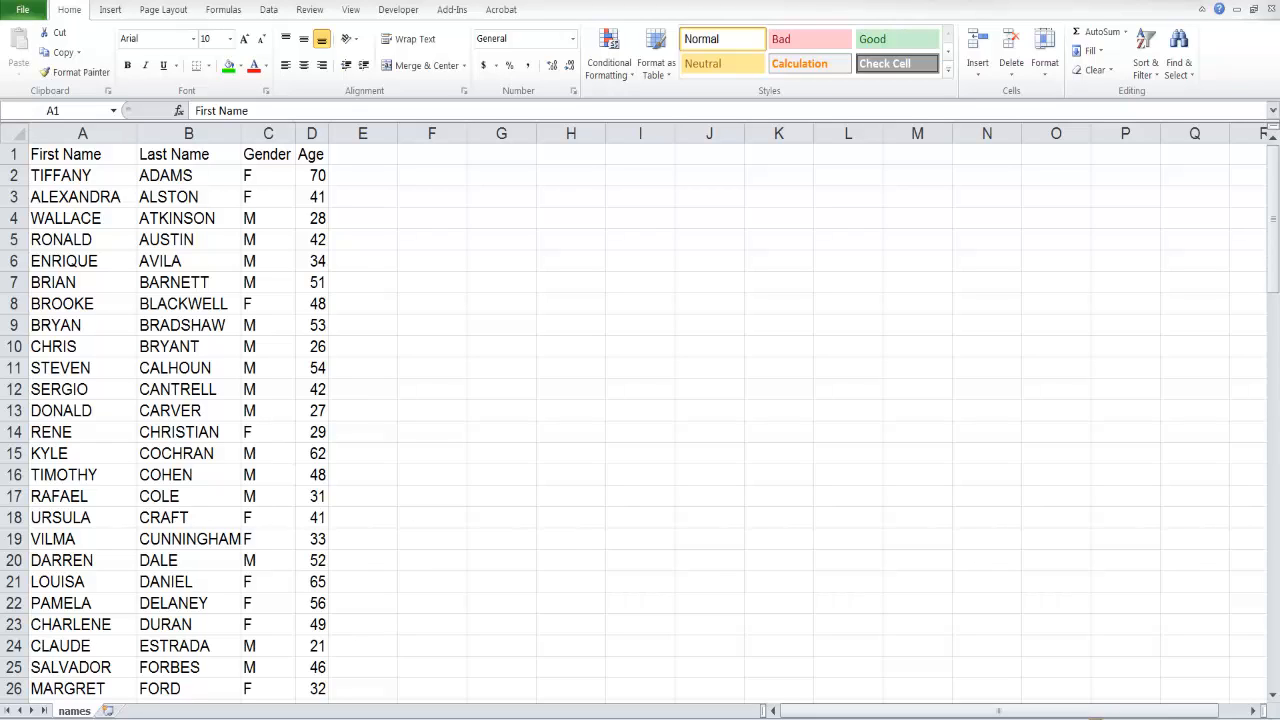
Examine the First Name, Last Name, Gender and Age columns of the names list.
{"action": "left_click", "coordinate": [80, 153]}
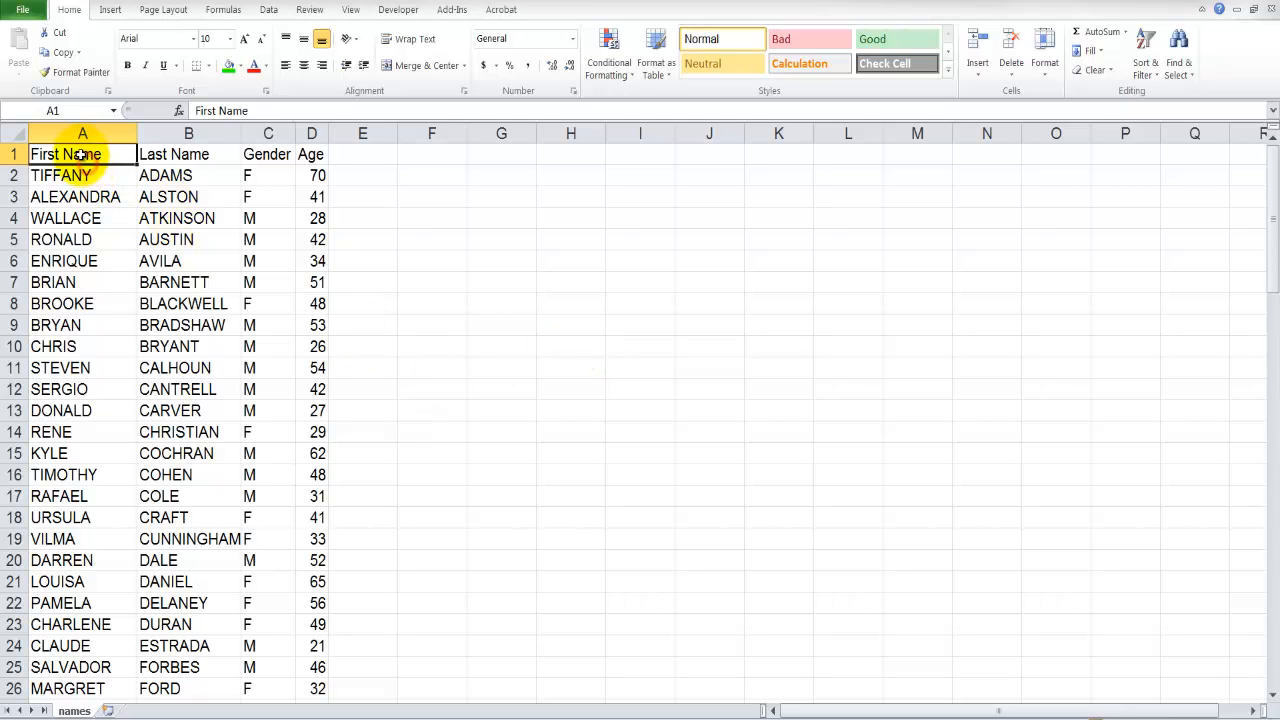
{"action": "left_click_drag", "start_coordinate": [80, 153], "coordinate": [78, 258]}
{"action": "left_click_drag", "start_coordinate": [175, 153], "coordinate": [165, 260]}
{"action": "left_click_drag", "start_coordinate": [265, 154], "coordinate": [262, 259]}
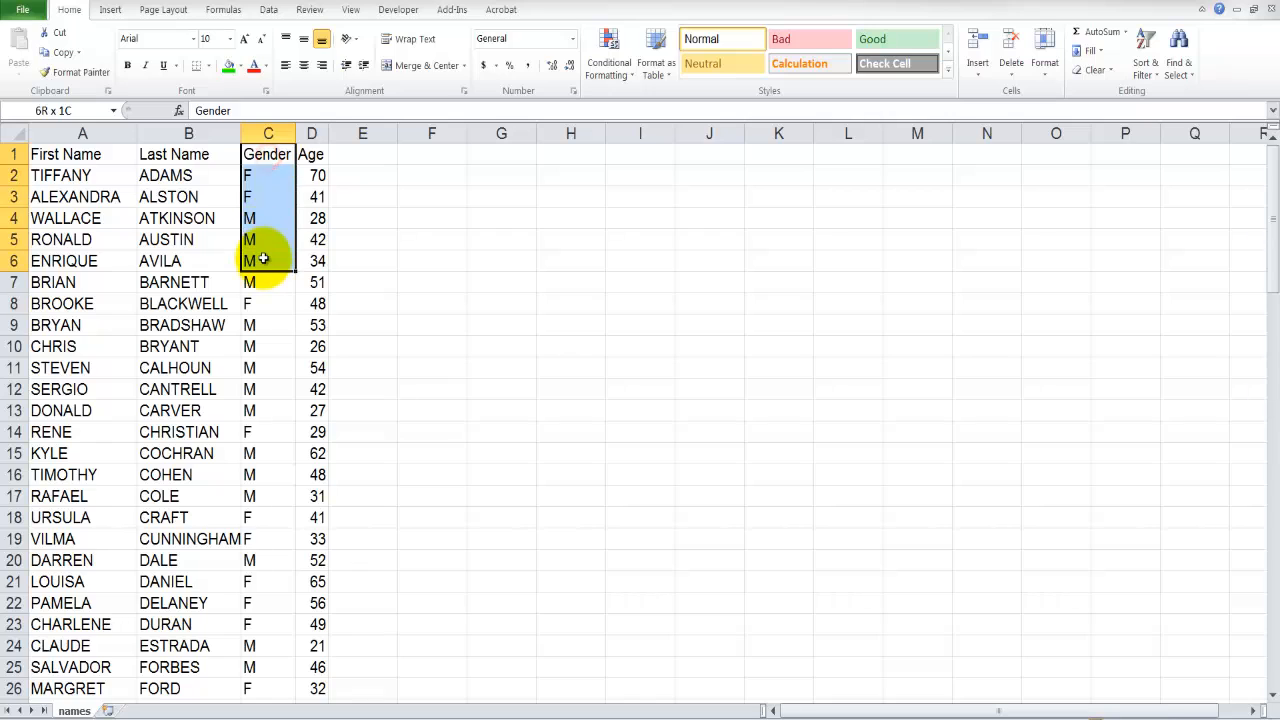
{"action": "left_click_drag", "start_coordinate": [311, 154], "coordinate": [314, 260]}
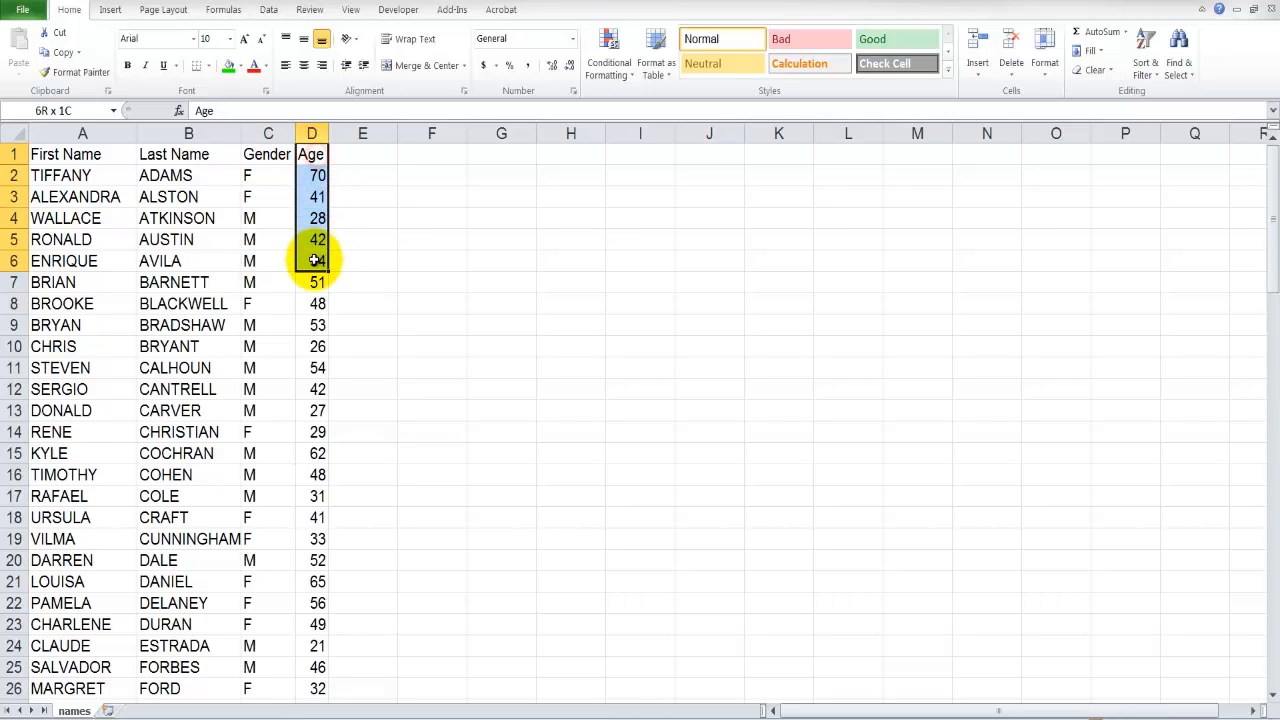
{"action": "left_click", "coordinate": [312, 155]}
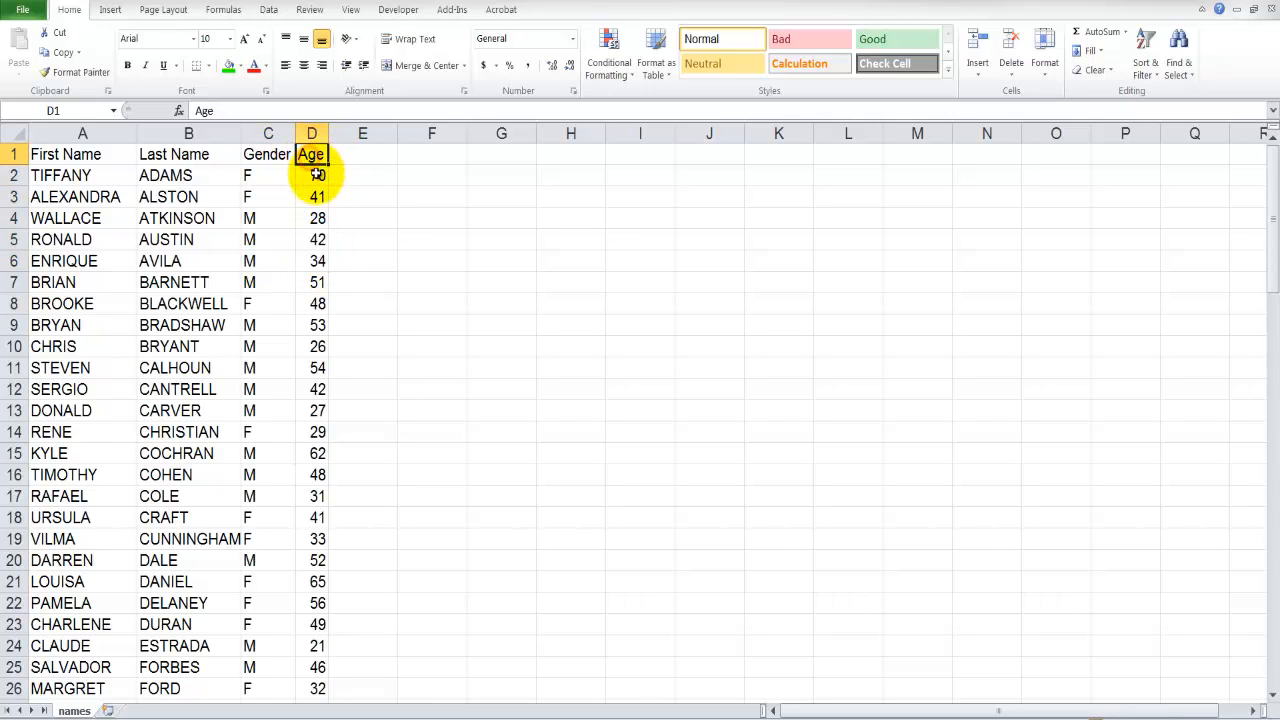
{"action": "left_click", "coordinate": [316, 175]}
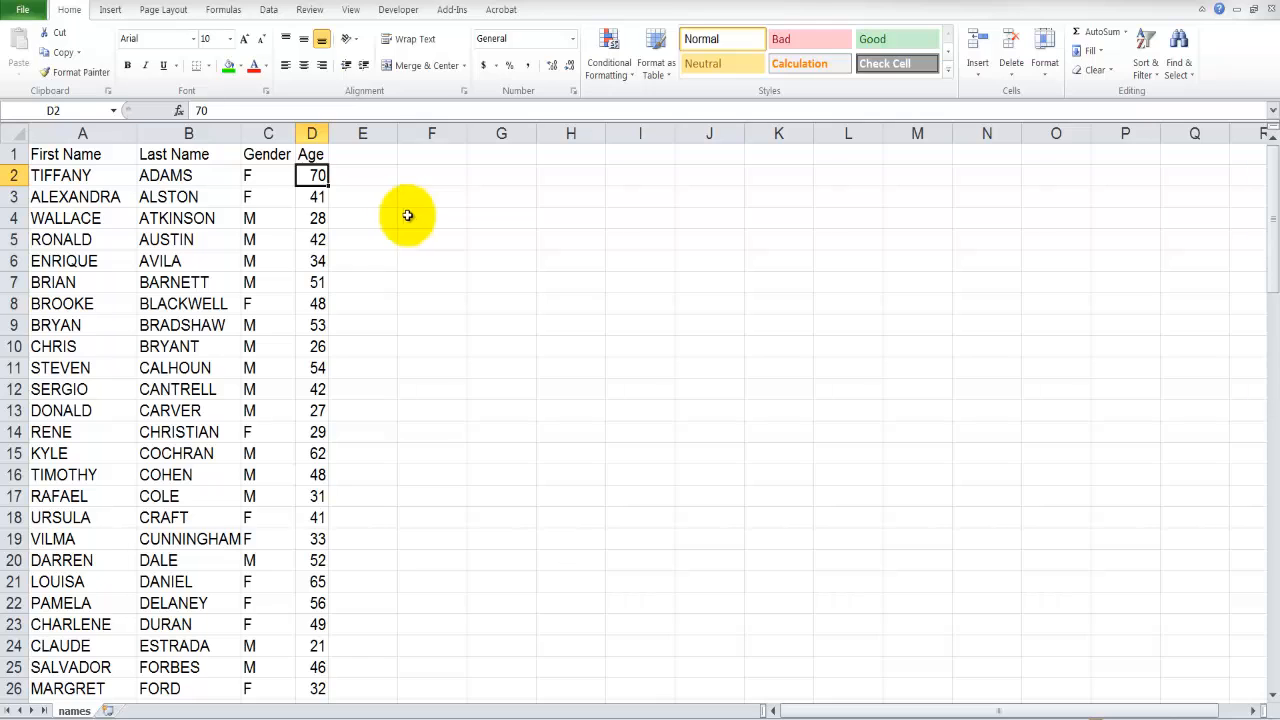
Add the label Threshold in cell F1 and enter 45 beside it in G1.
{"action": "left_click", "coordinate": [434, 156]}
{"action": "type", "text": "T"}
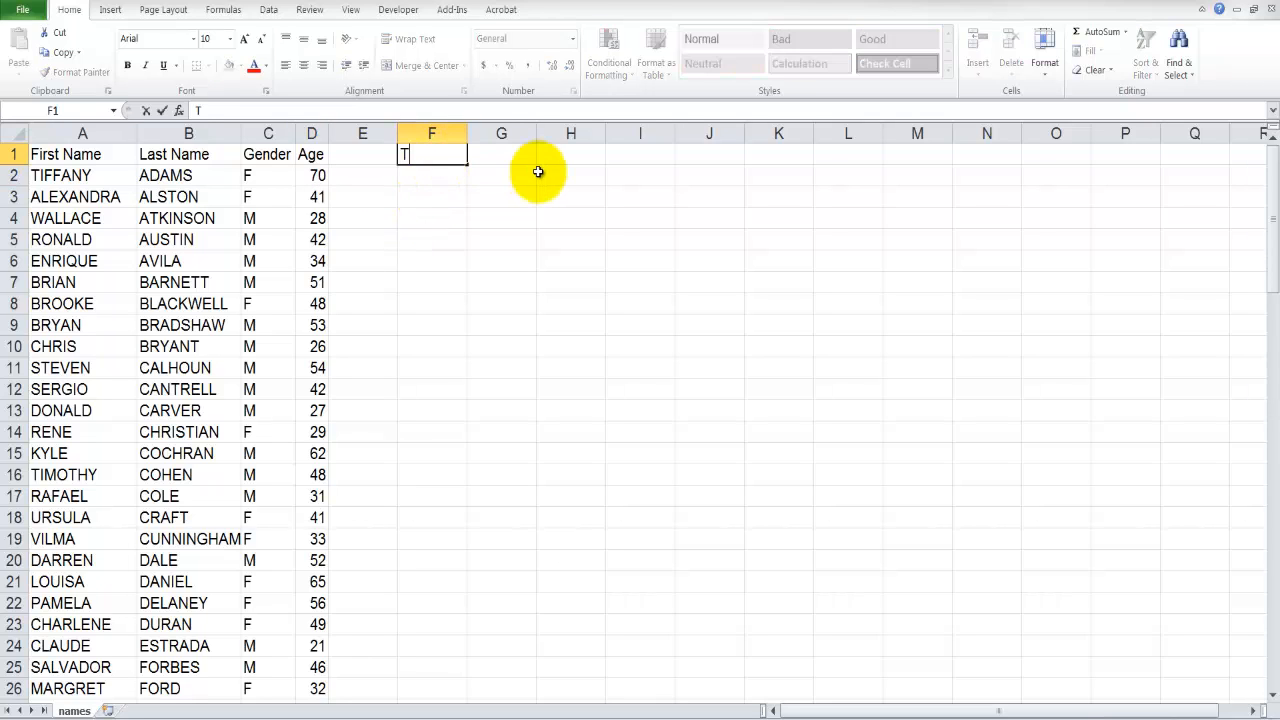
{"action": "type", "text": "hreshold"}
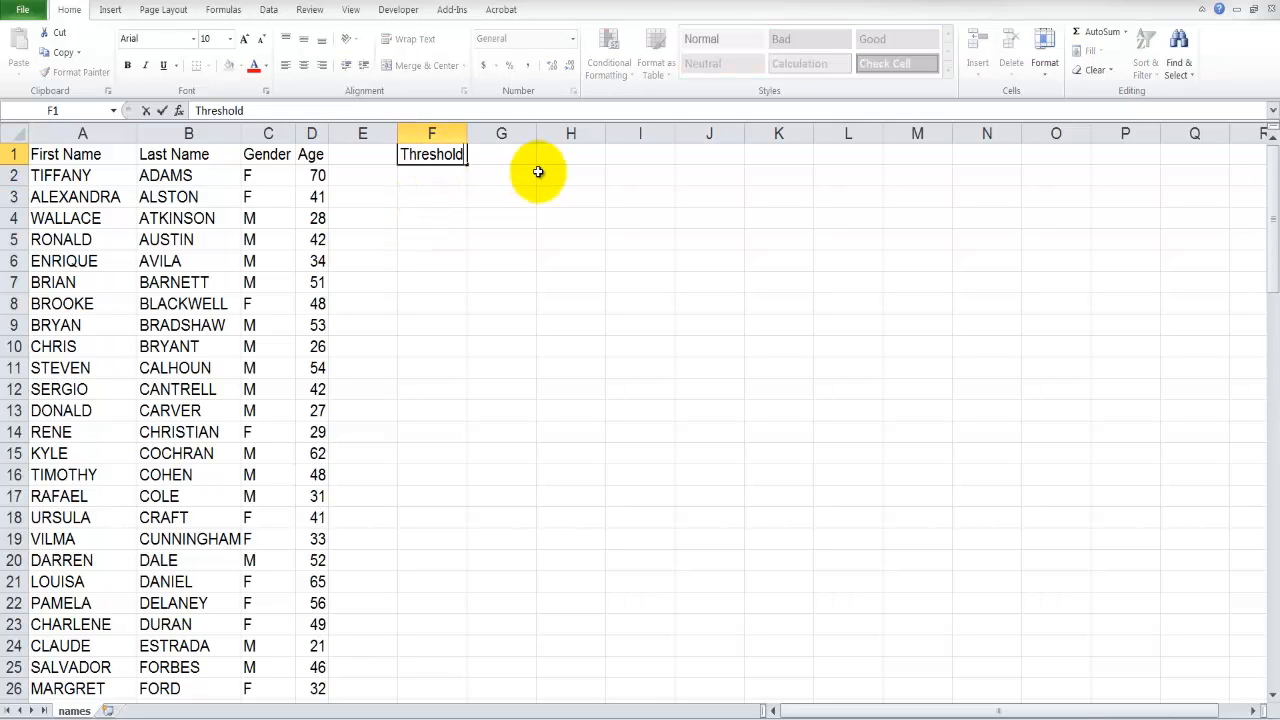
{"action": "key", "text": "Tab"}
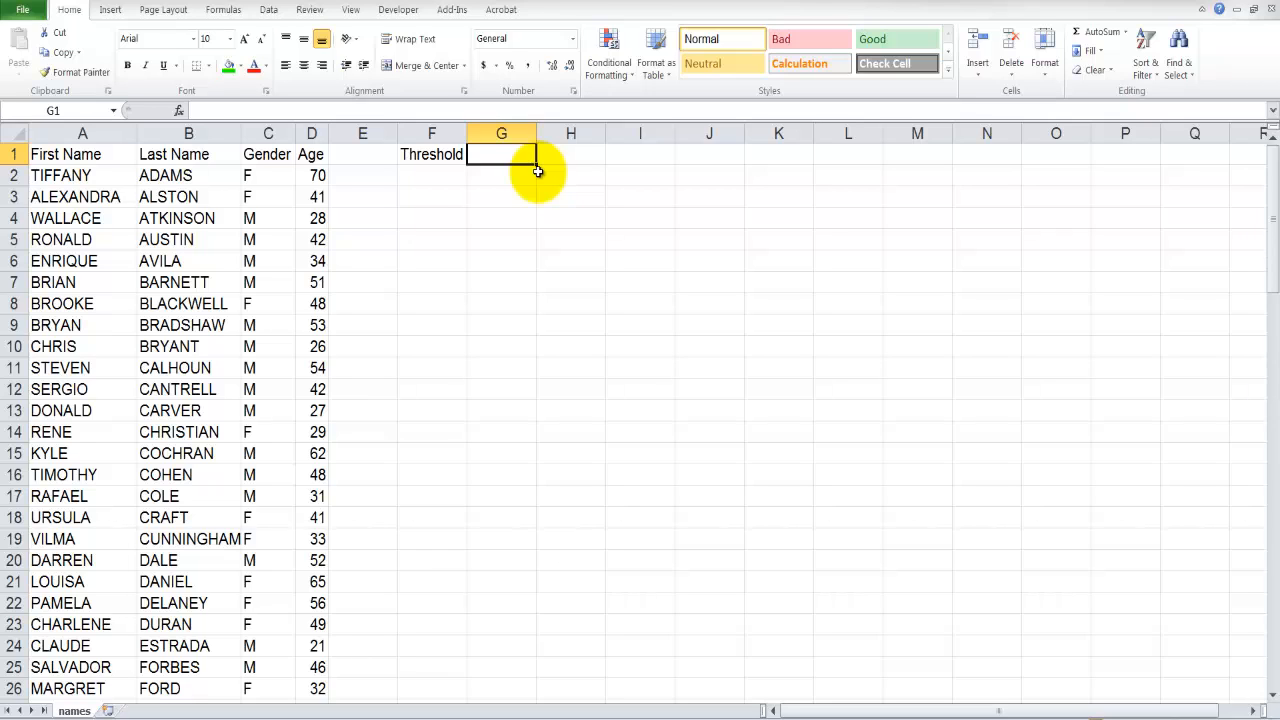
{"action": "type", "text": "45"}
{"action": "key", "text": "Return"}
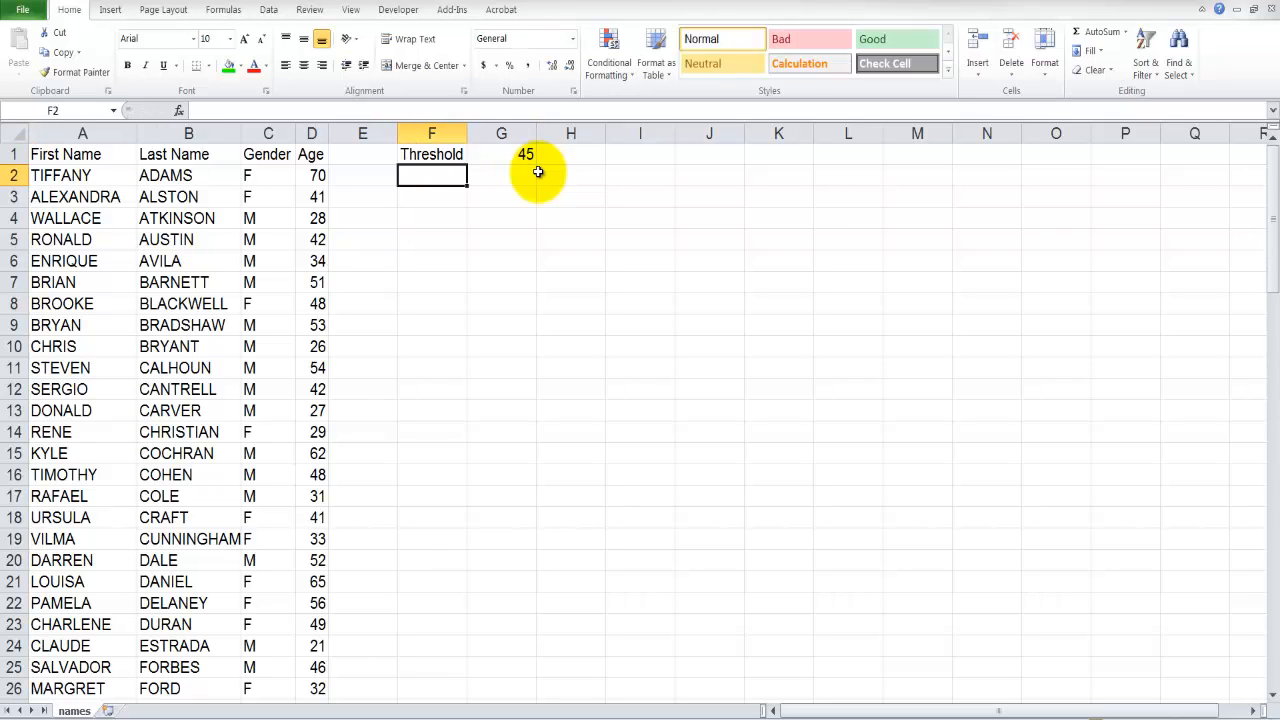
Start a new conditional formatting rule for cell D2 that uses a formula to determine which cells to format.
{"action": "key", "text": "Left"}
{"action": "key", "text": "Left"}
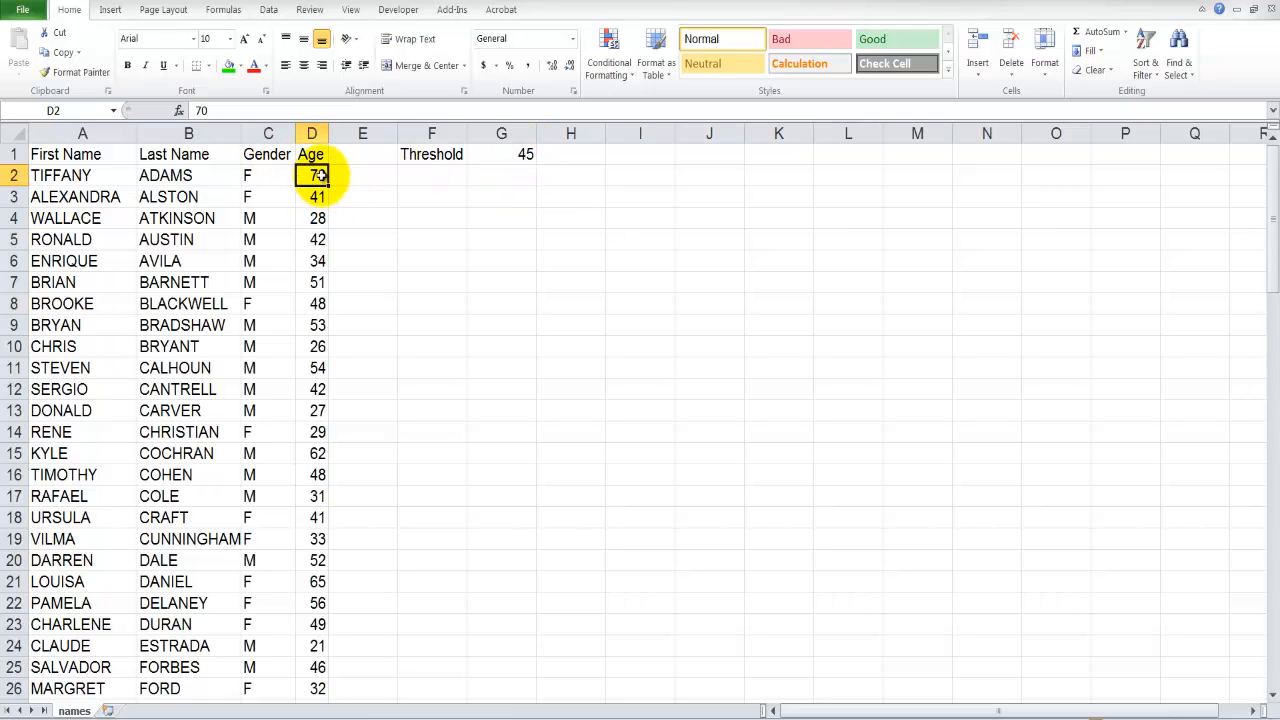
{"action": "left_click", "coordinate": [610, 56]}
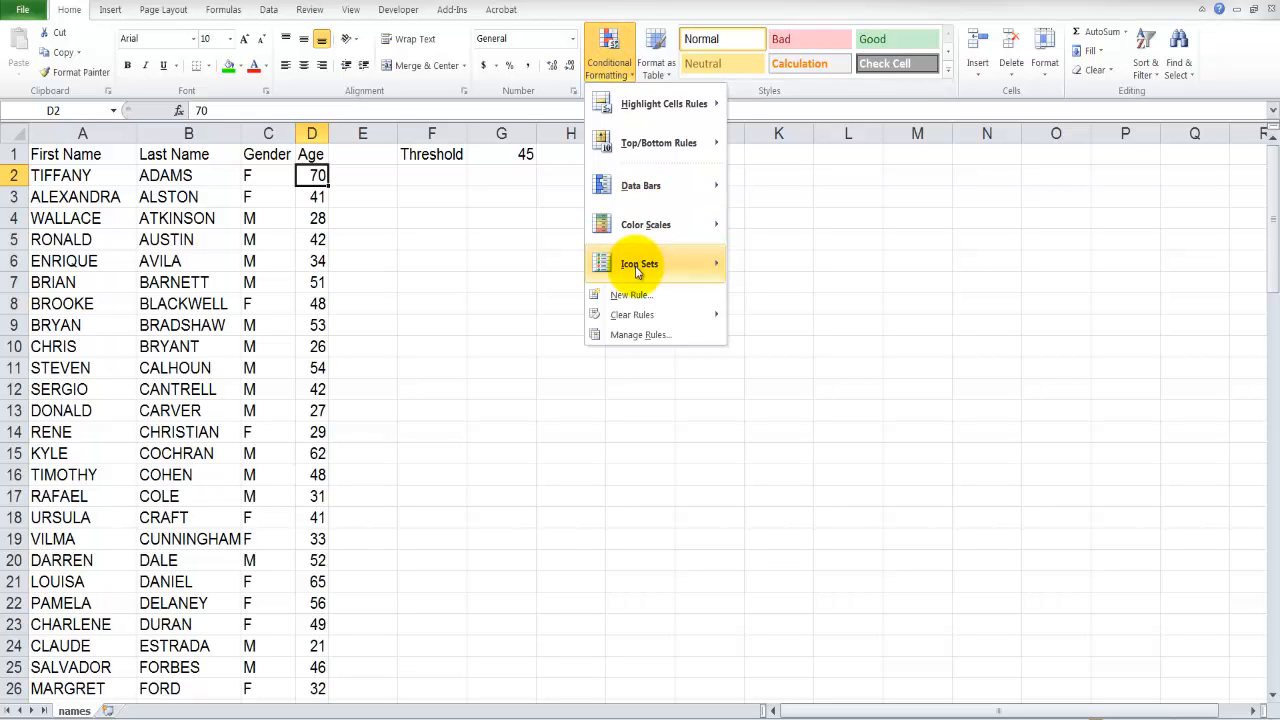
{"action": "left_click", "coordinate": [637, 294]}
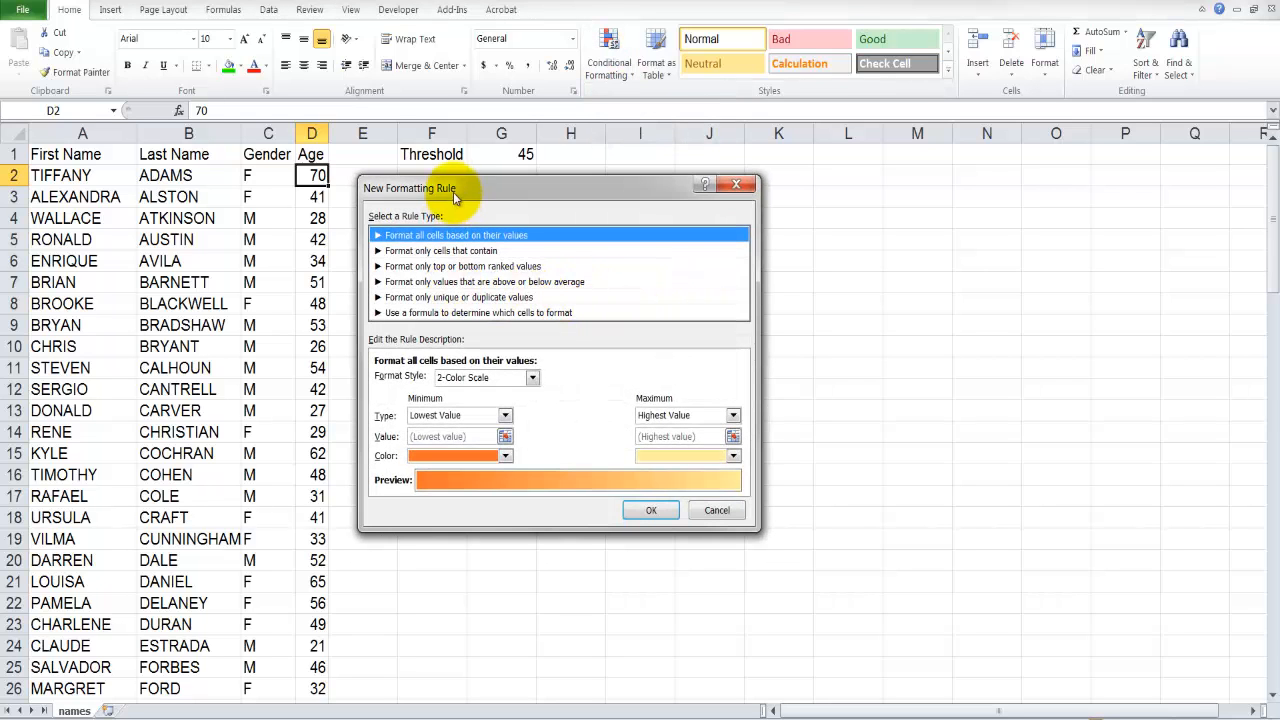
{"action": "left_click_drag", "start_coordinate": [453, 192], "coordinate": [476, 192]}
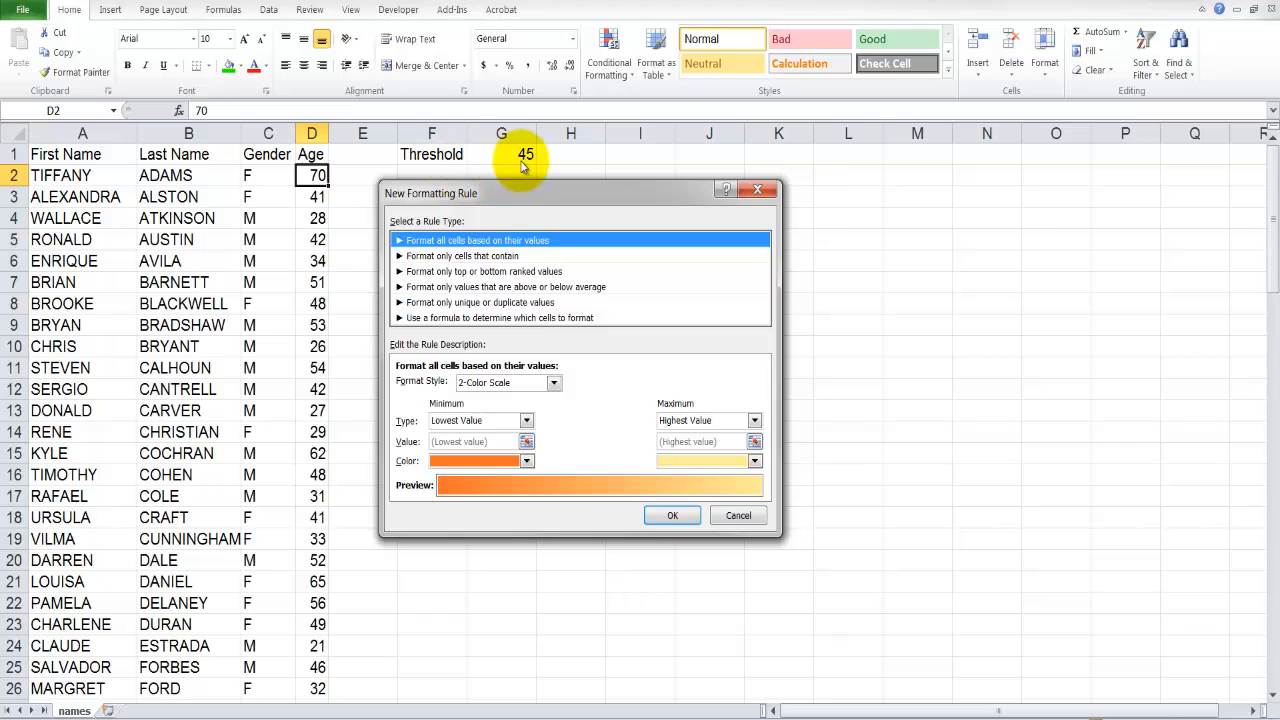
{"action": "left_click", "coordinate": [417, 287]}
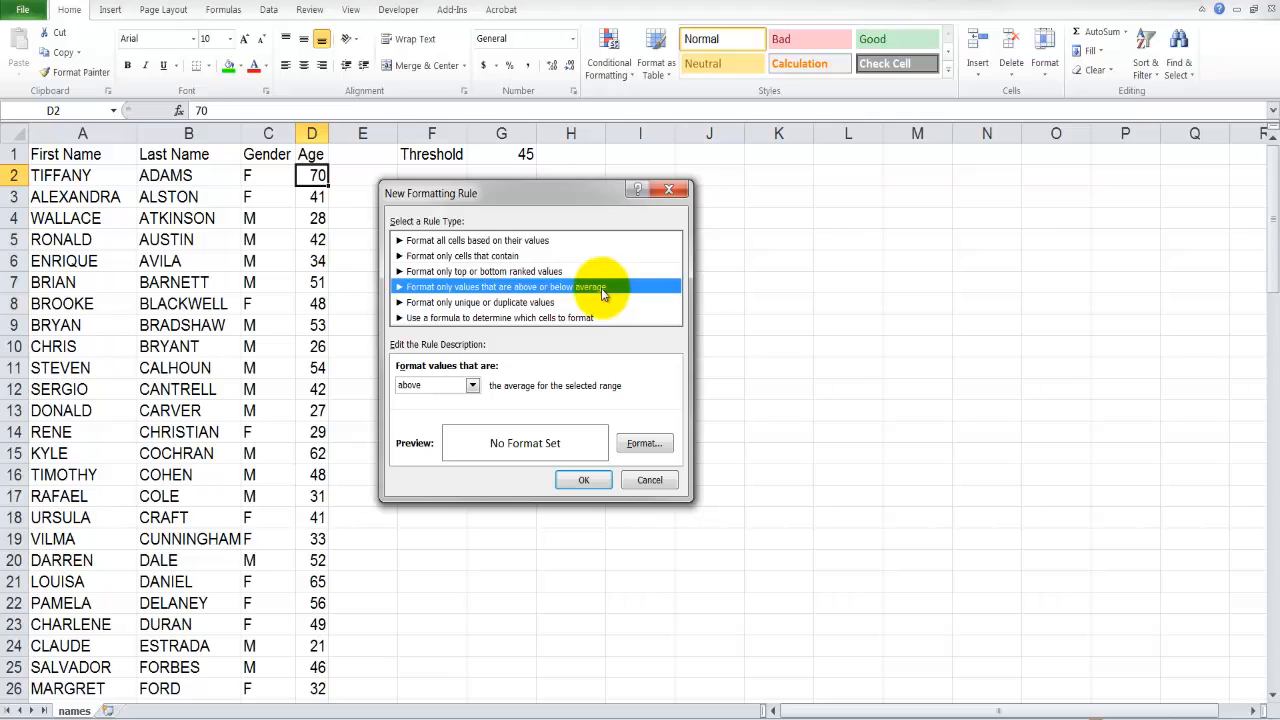
{"action": "left_click", "coordinate": [436, 320]}
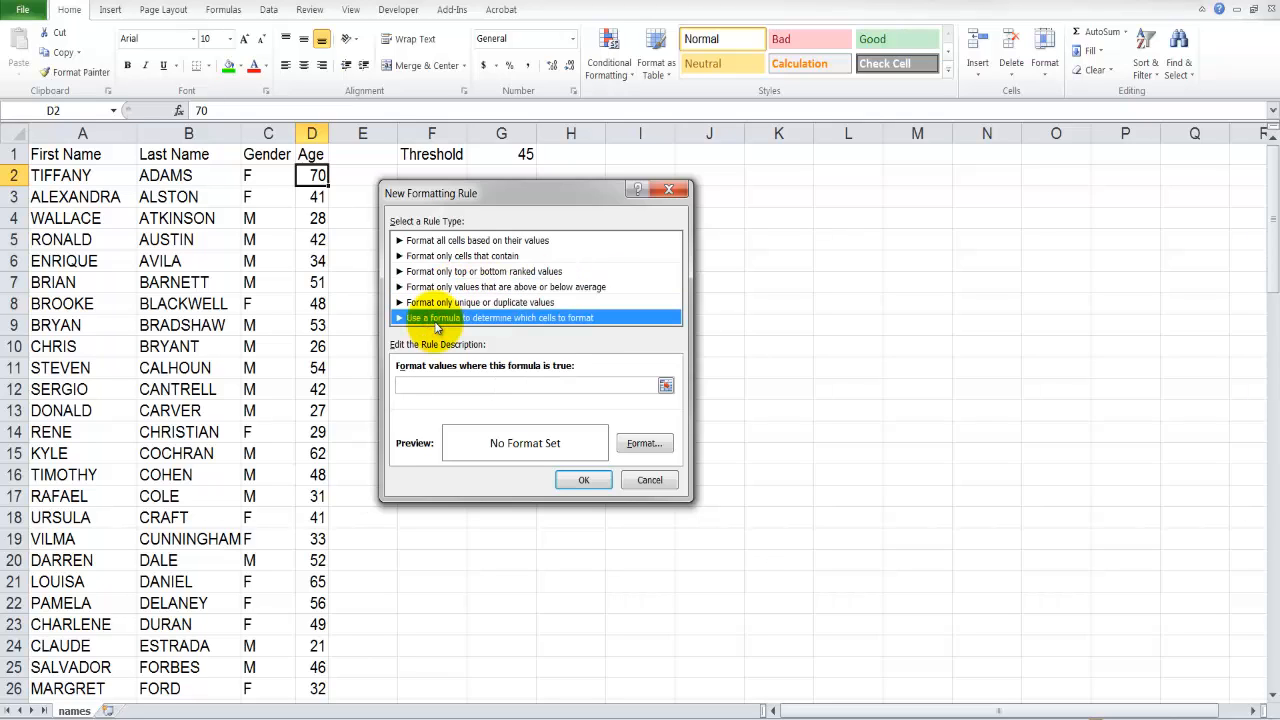
Enter the rule formula =$D$2<=$G$1, comparing the first age with the threshold.
{"action": "left_click", "coordinate": [447, 385]}
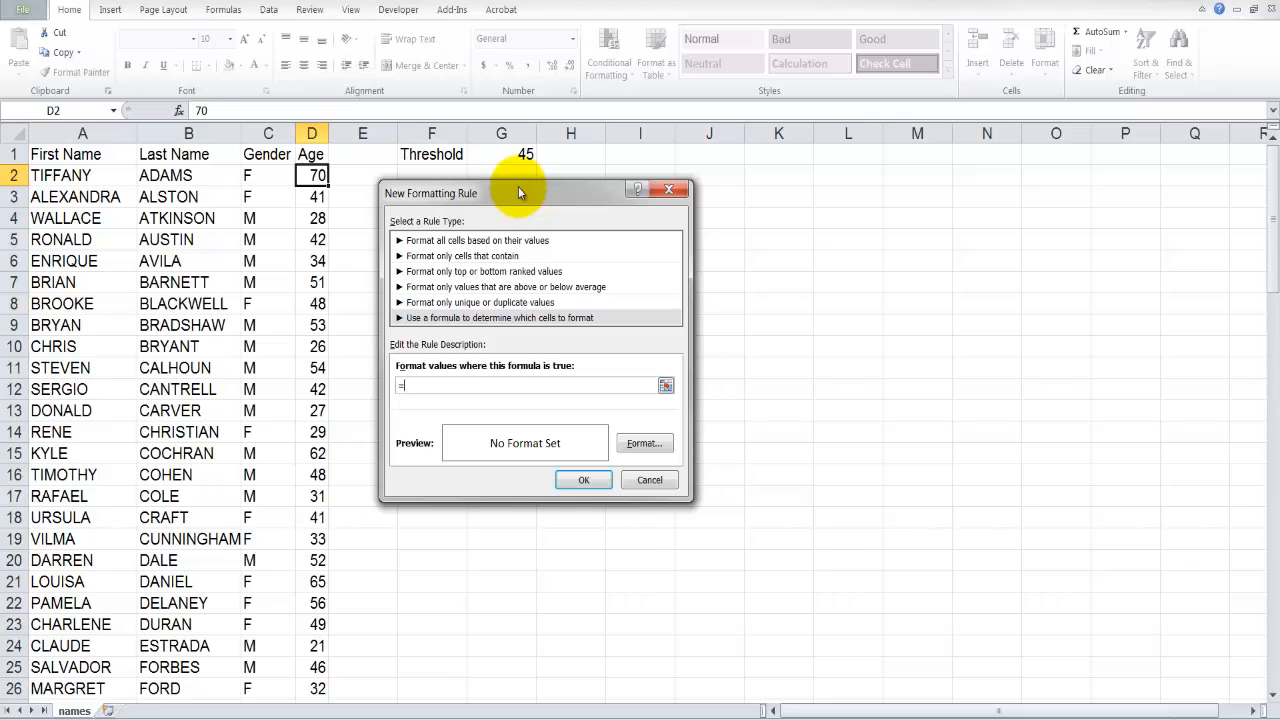
{"action": "left_click", "coordinate": [316, 177]}
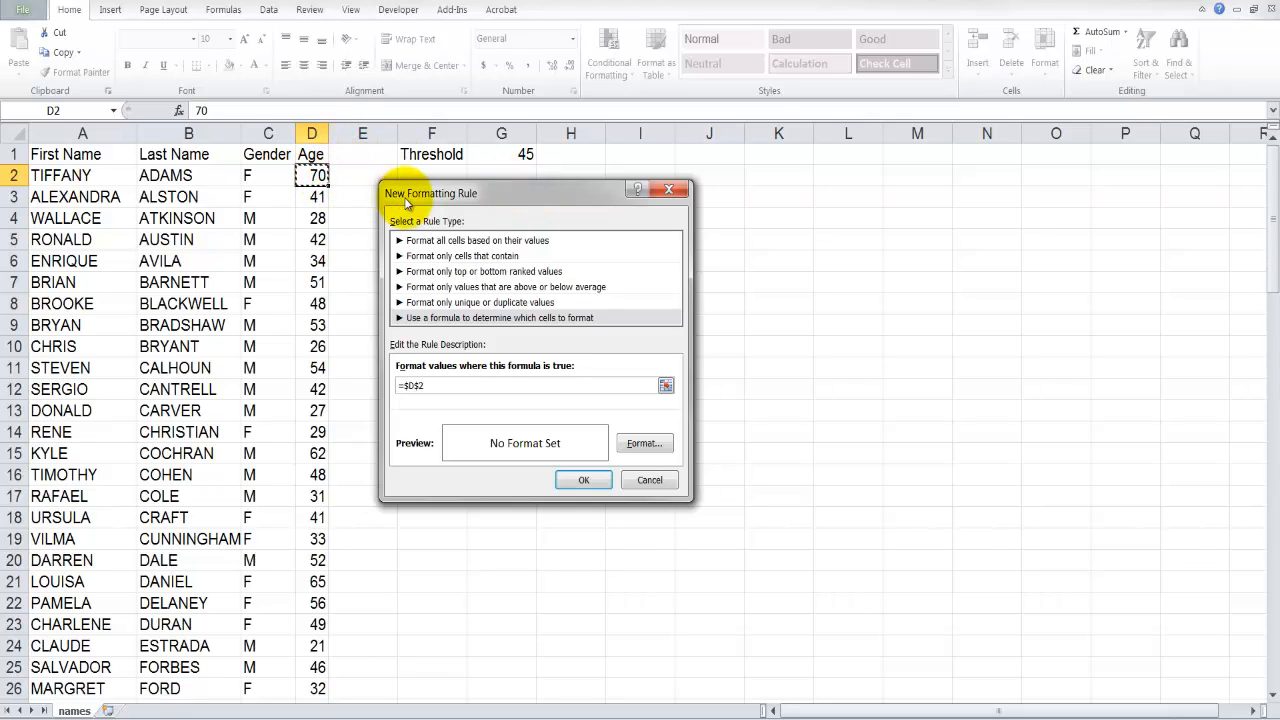
{"action": "type", "text": "<="}
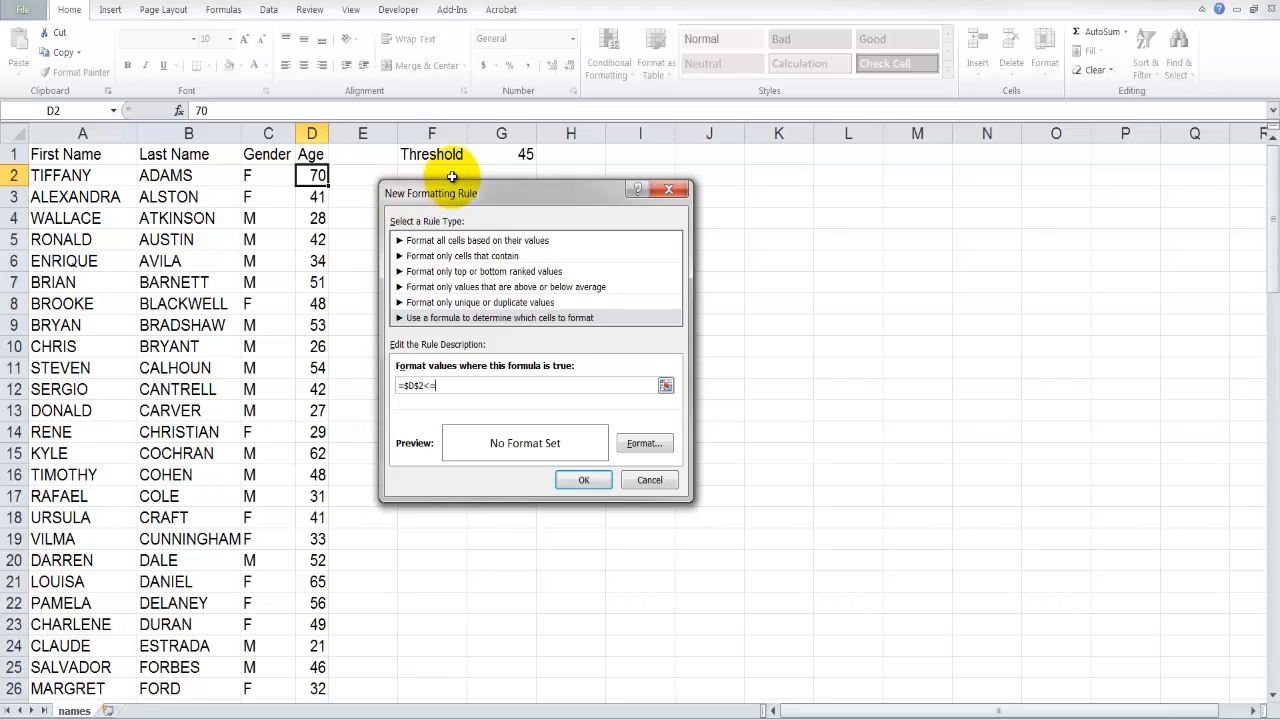
{"action": "left_click", "coordinate": [525, 154]}
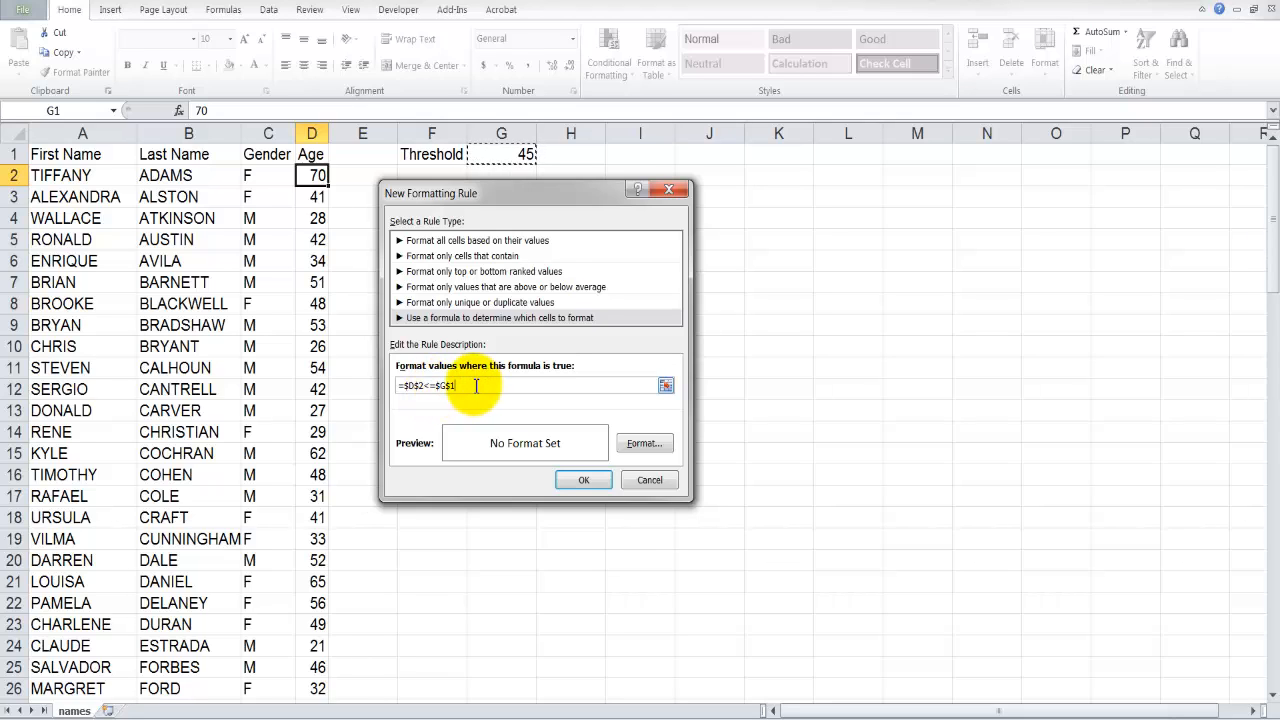
Make the D2 reference in the rule relative so the formula reads =D2<=$G$1.
{"action": "left_click", "coordinate": [418, 385]}
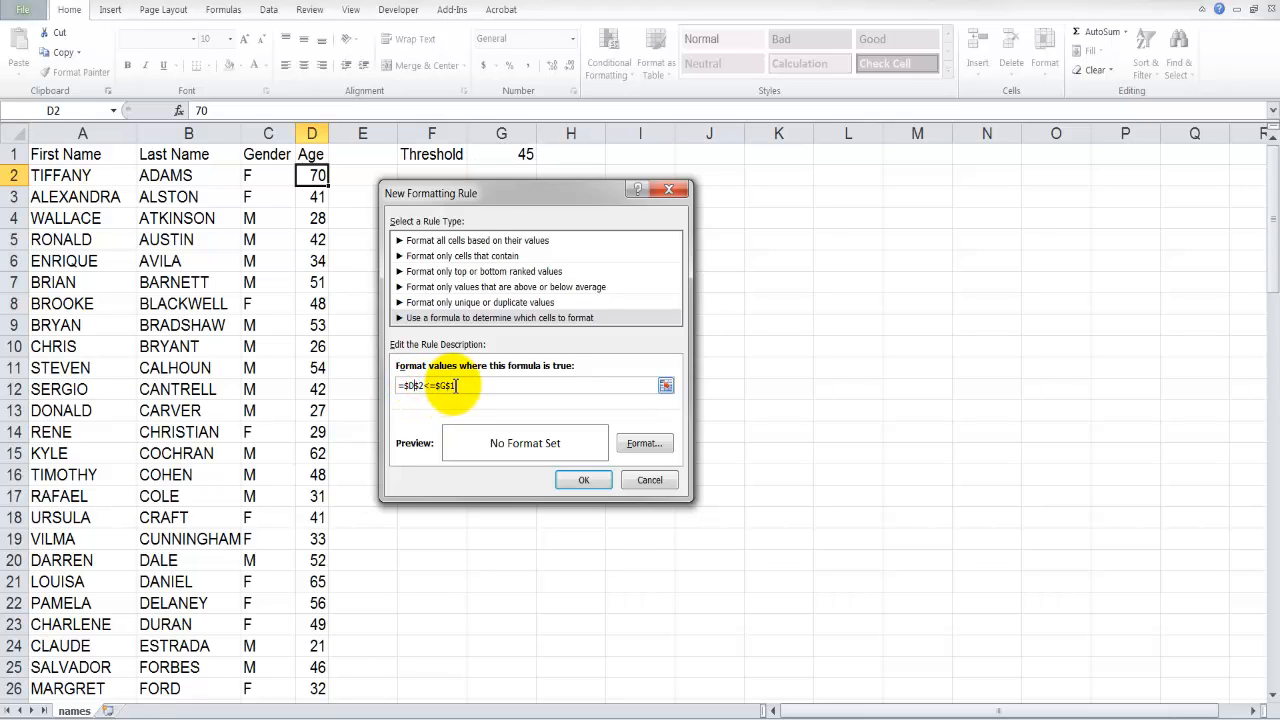
{"action": "key", "text": "Delete"}
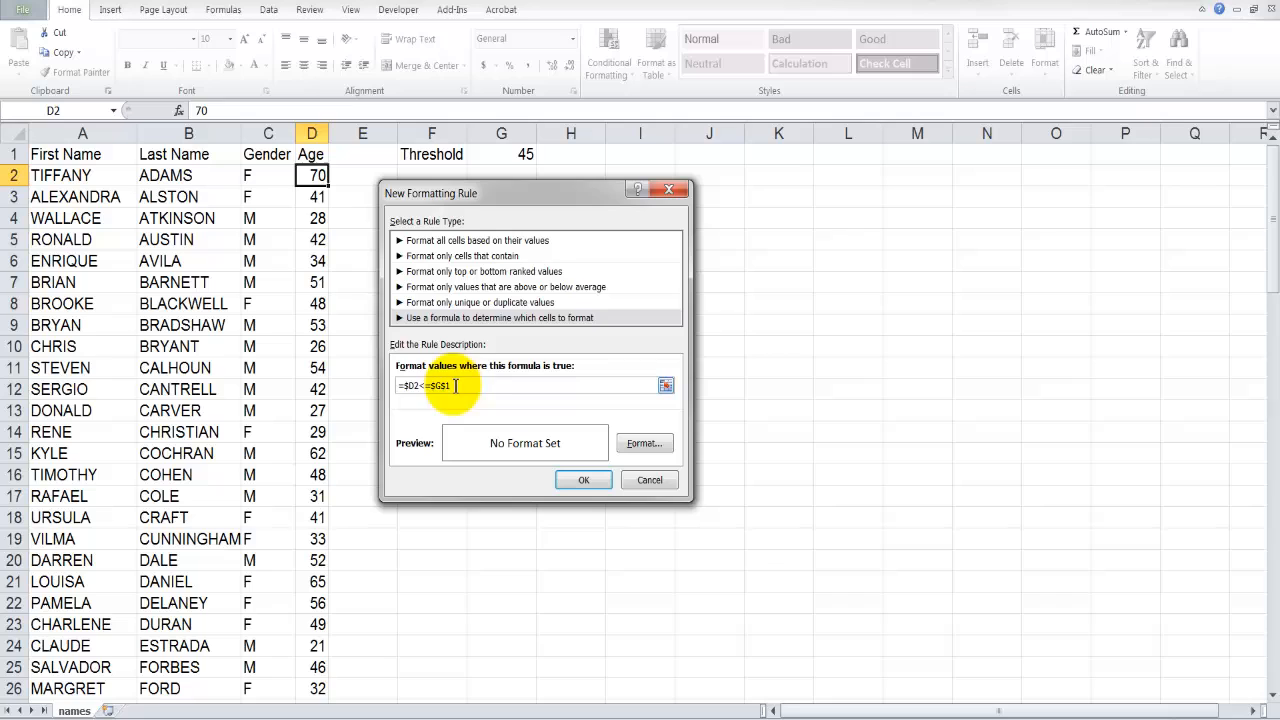
{"action": "left_click", "coordinate": [403, 386]}
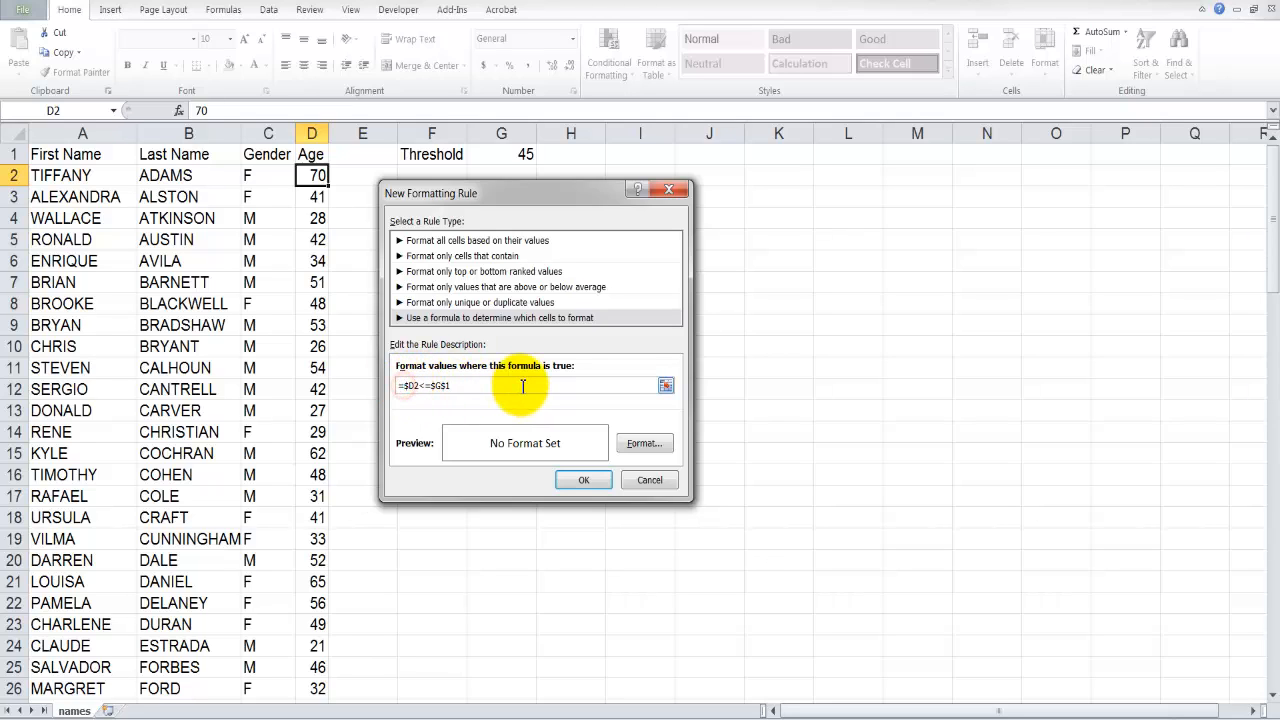
{"action": "key", "text": "Delete"}
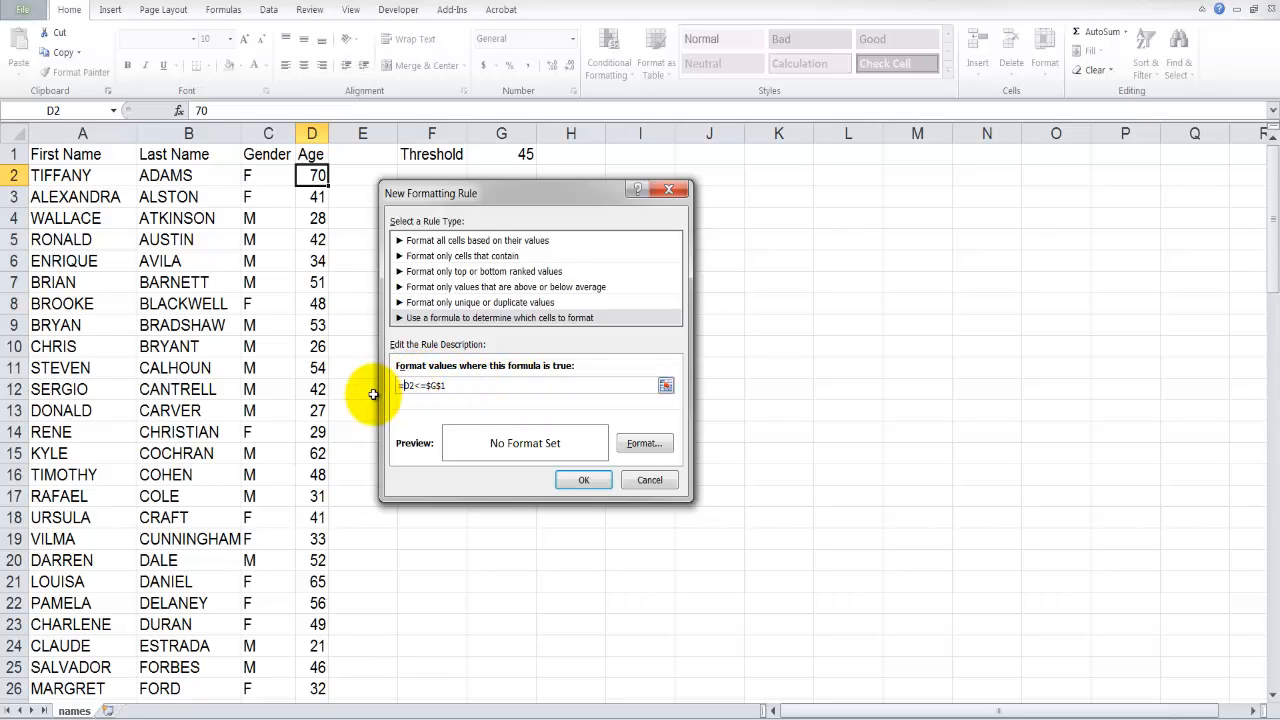
{"action": "double_click", "coordinate": [410, 386]}
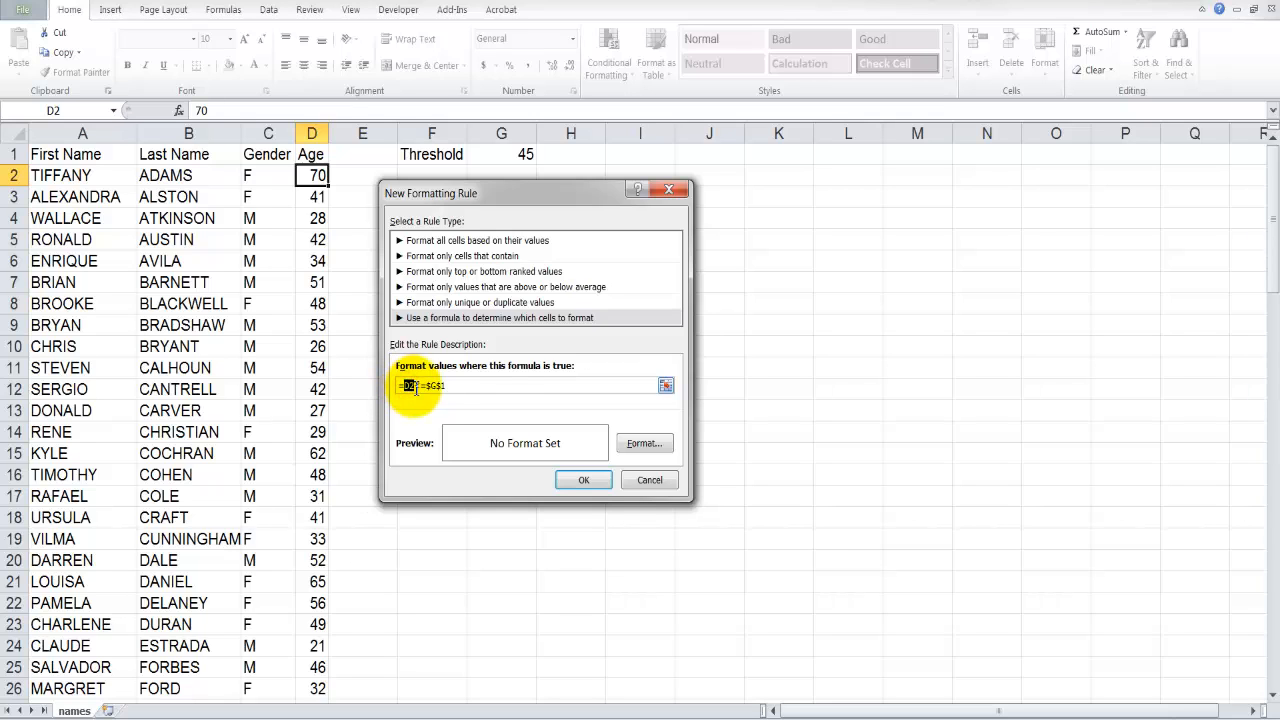
{"action": "left_click", "coordinate": [491, 386]}
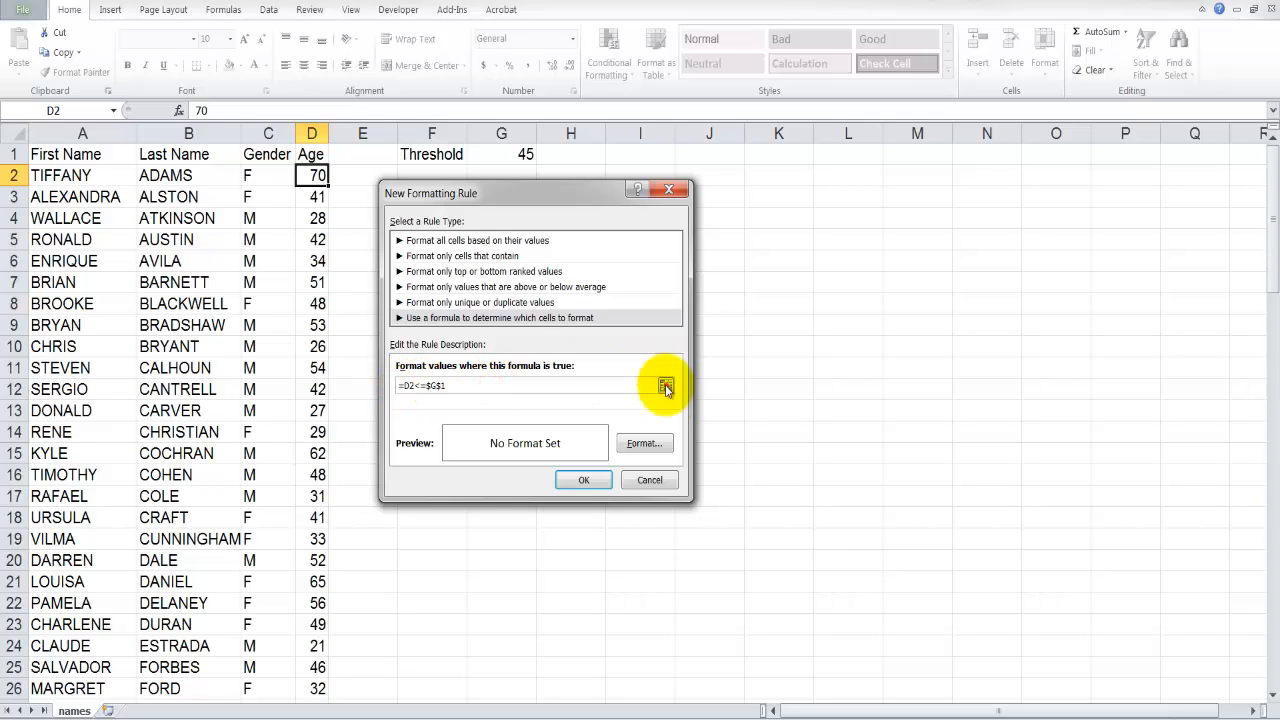
Set the rule's format to a green background fill from the standard colours.
{"action": "left_click", "coordinate": [659, 445]}
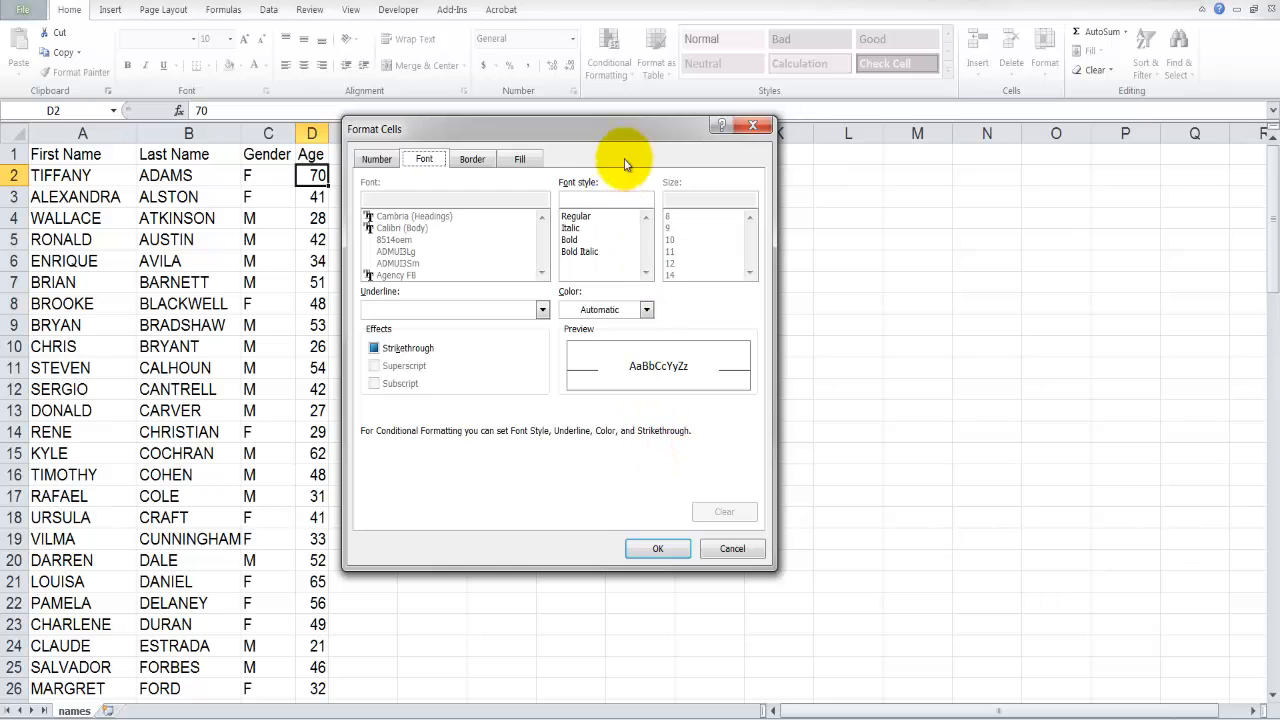
{"action": "left_click_drag", "start_coordinate": [643, 133], "coordinate": [1012, 185]}
{"action": "left_click", "coordinate": [927, 213]}
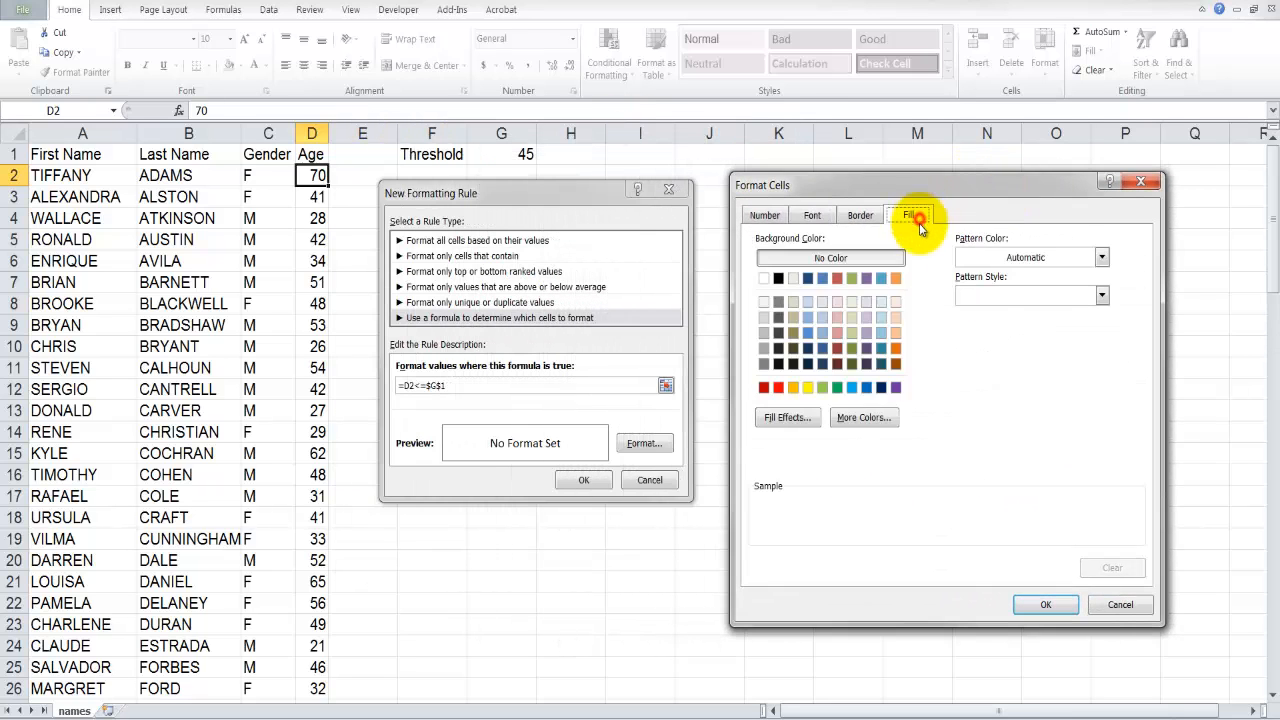
{"action": "left_click", "coordinate": [837, 387]}
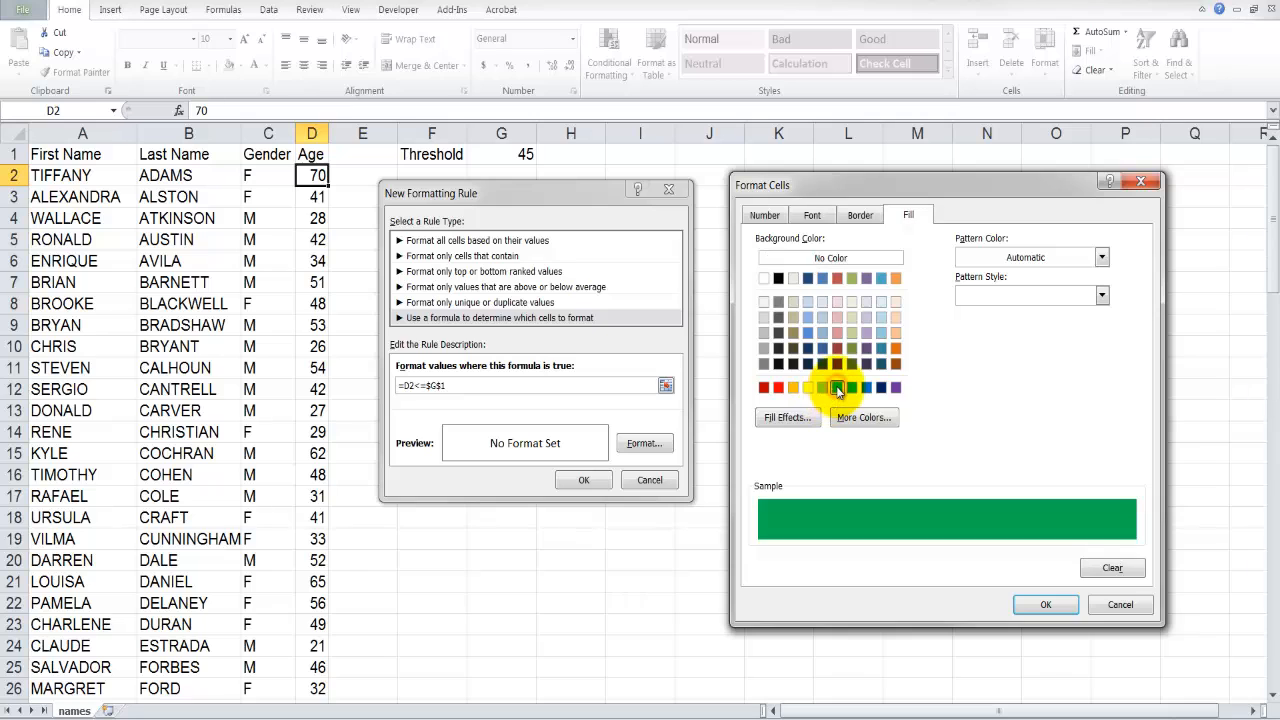
Set the rule's font to white and bold, and apply the finished rule to D2.
{"action": "left_click", "coordinate": [812, 215]}
{"action": "left_click", "coordinate": [987, 362]}
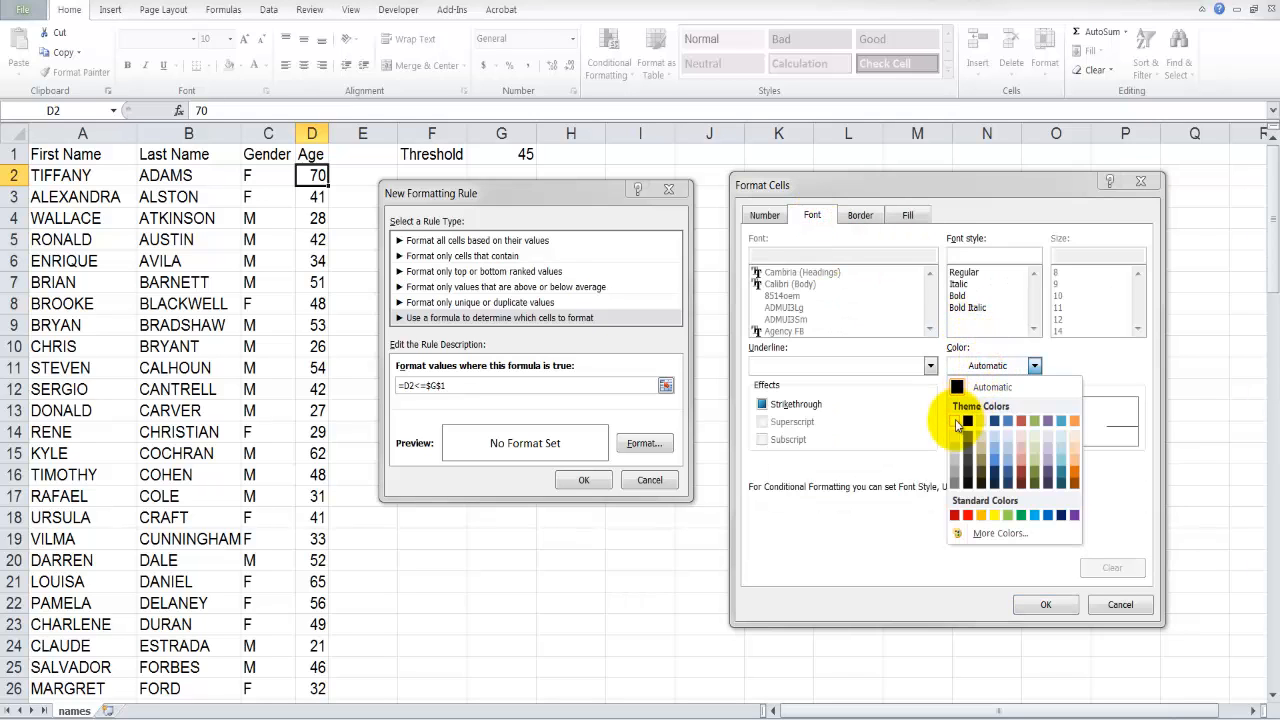
{"action": "left_click", "coordinate": [957, 422]}
{"action": "left_click", "coordinate": [960, 296]}
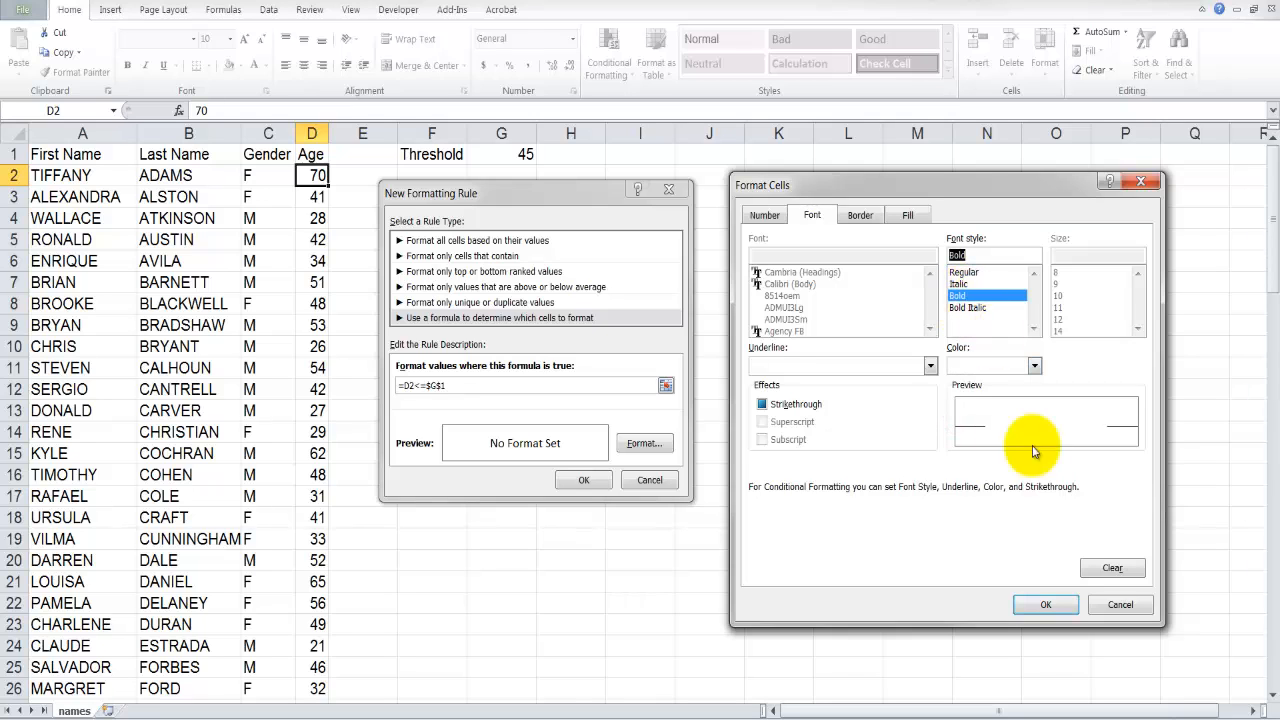
{"action": "left_click", "coordinate": [1045, 604]}
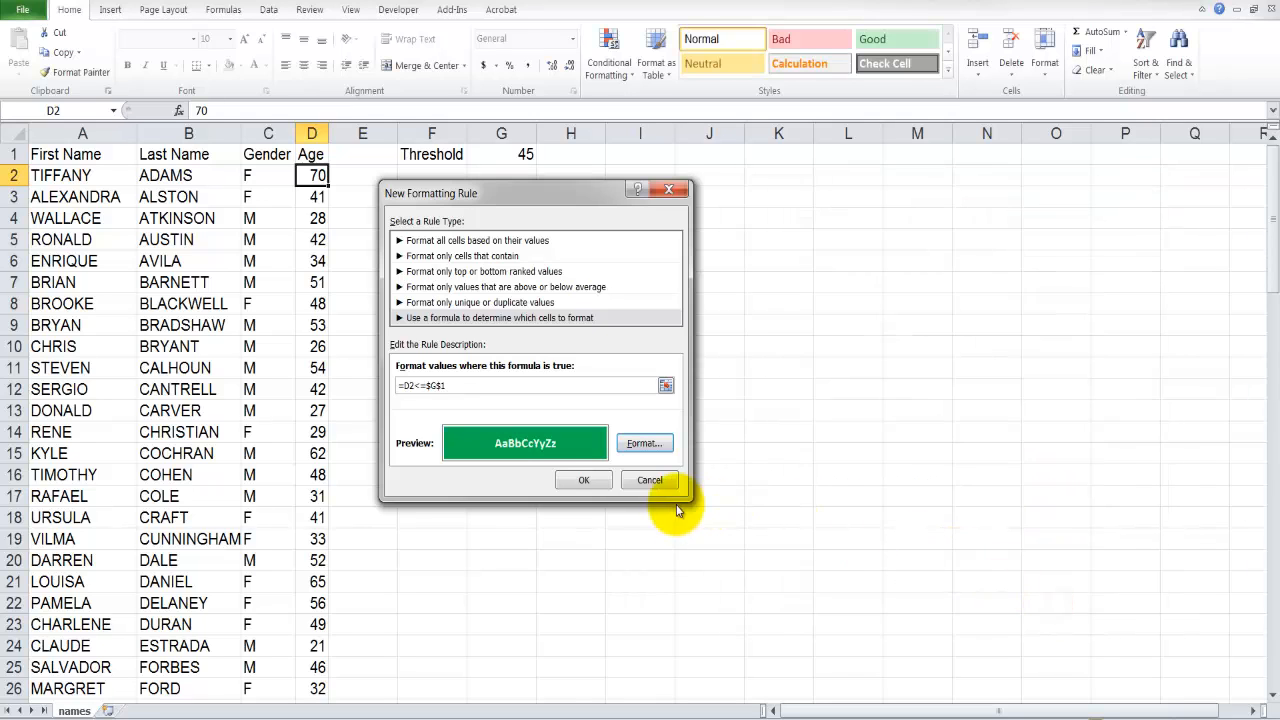
{"action": "left_click", "coordinate": [584, 480]}
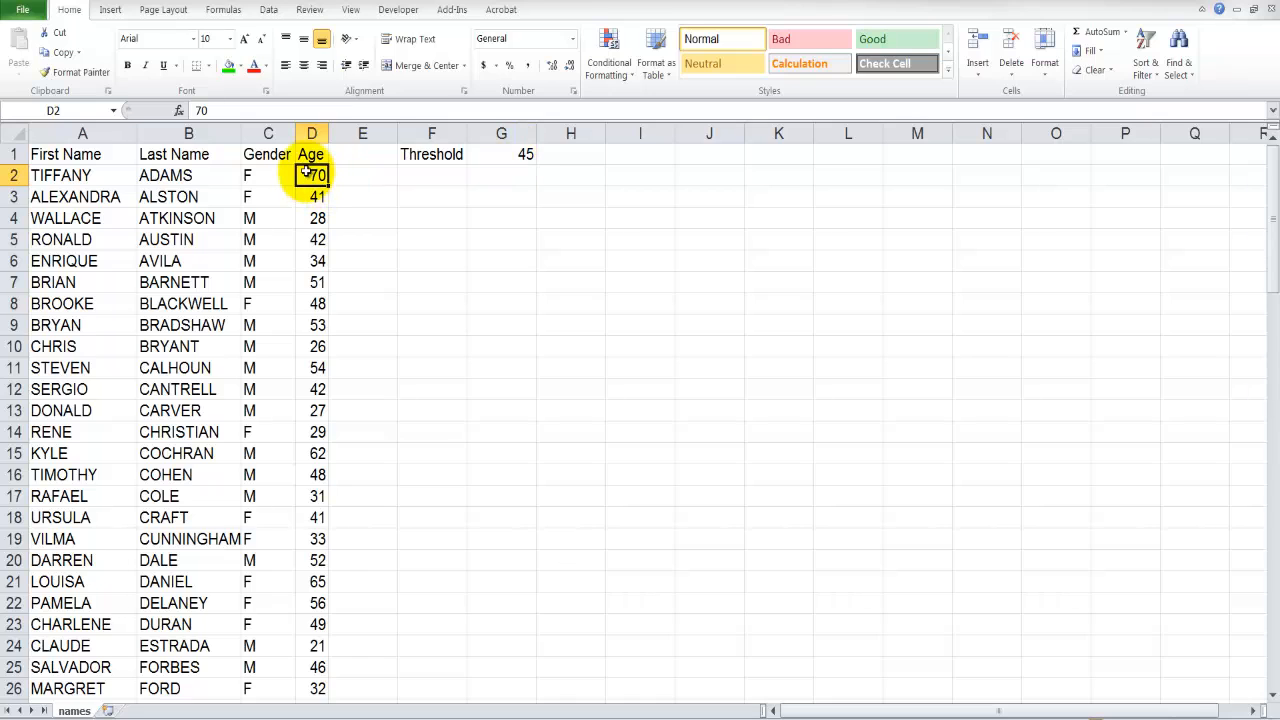
Copy the formatting of D2 to the ages from D3 downward with Format Painter, and select the threshold cell G1.
{"action": "left_click", "coordinate": [86, 74]}
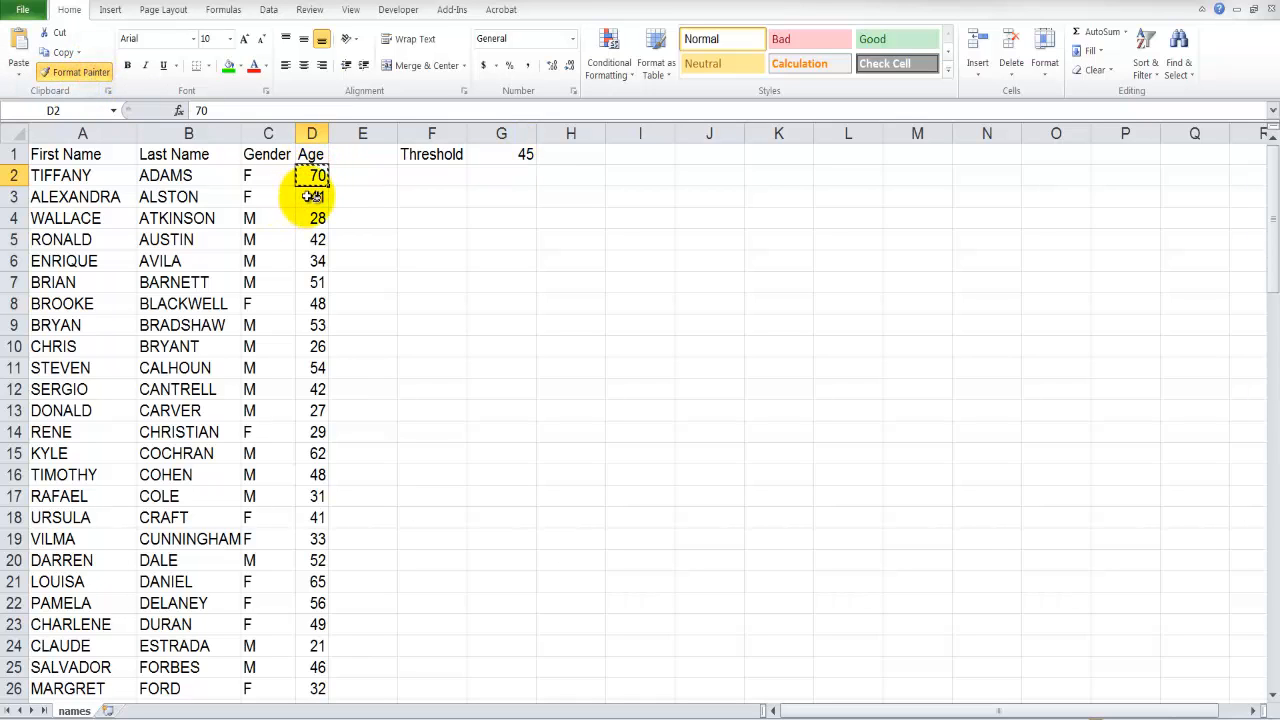
{"action": "mouse_move", "coordinate": [317, 192]}
{"action": "left_mouse_down"}
{"action": "mouse_move", "coordinate": [306, 706]}
{"action": "mouse_move", "coordinate": [250, 682]}
{"action": "mouse_move", "coordinate": [314, 694]}
{"action": "mouse_move", "coordinate": [320, 665]}
{"action": "left_mouse_up"}
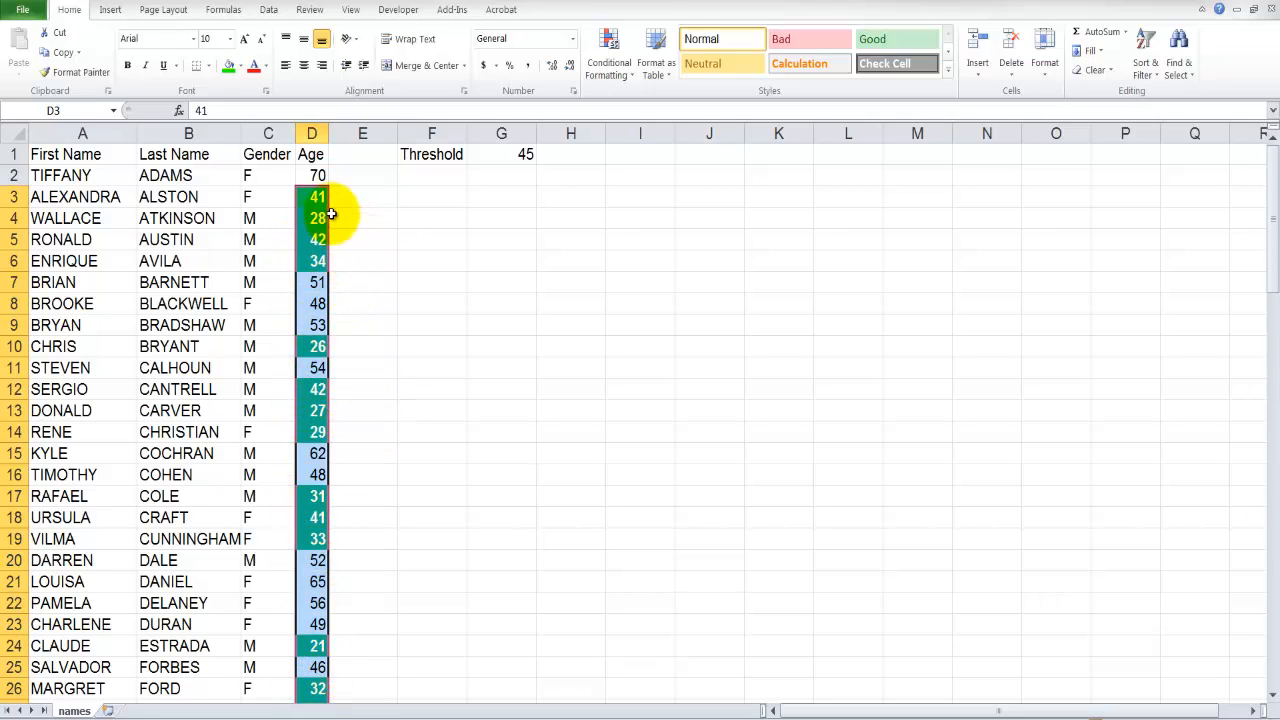
{"action": "left_click", "coordinate": [525, 157]}
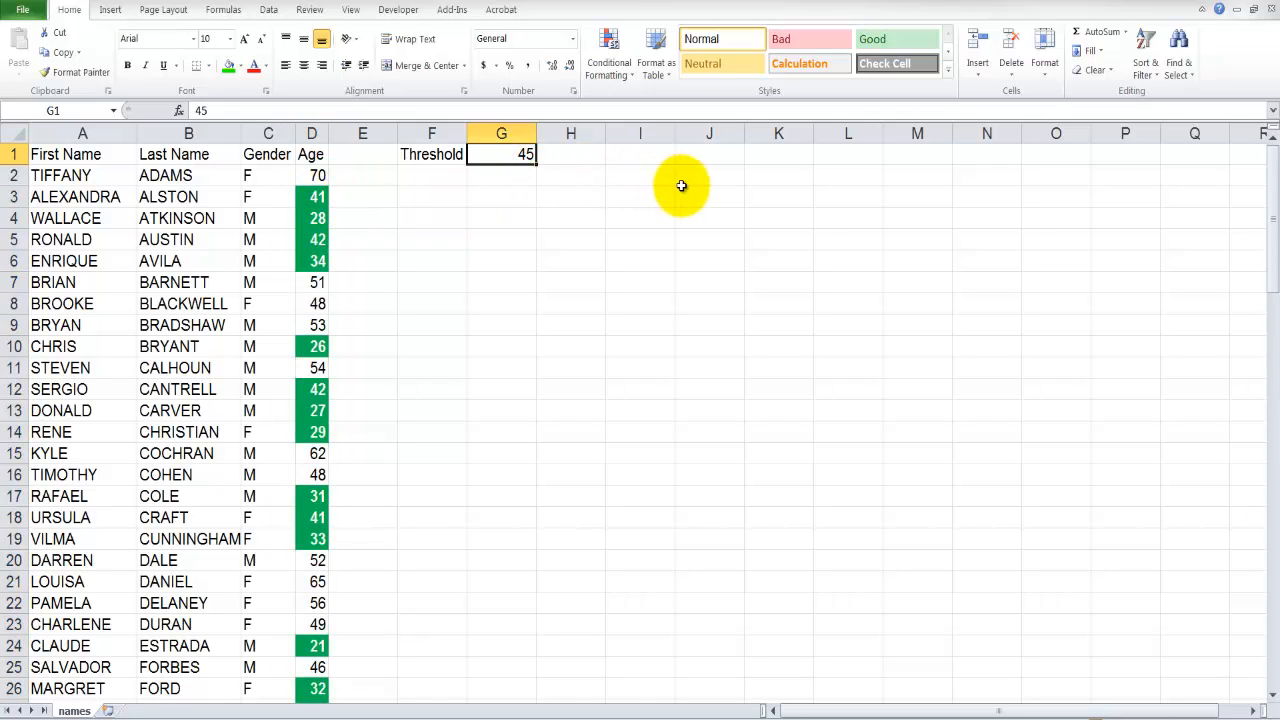
Set the threshold in G1 to 25 and check the highlighting down the Age column.
{"action": "type", "text": "25"}
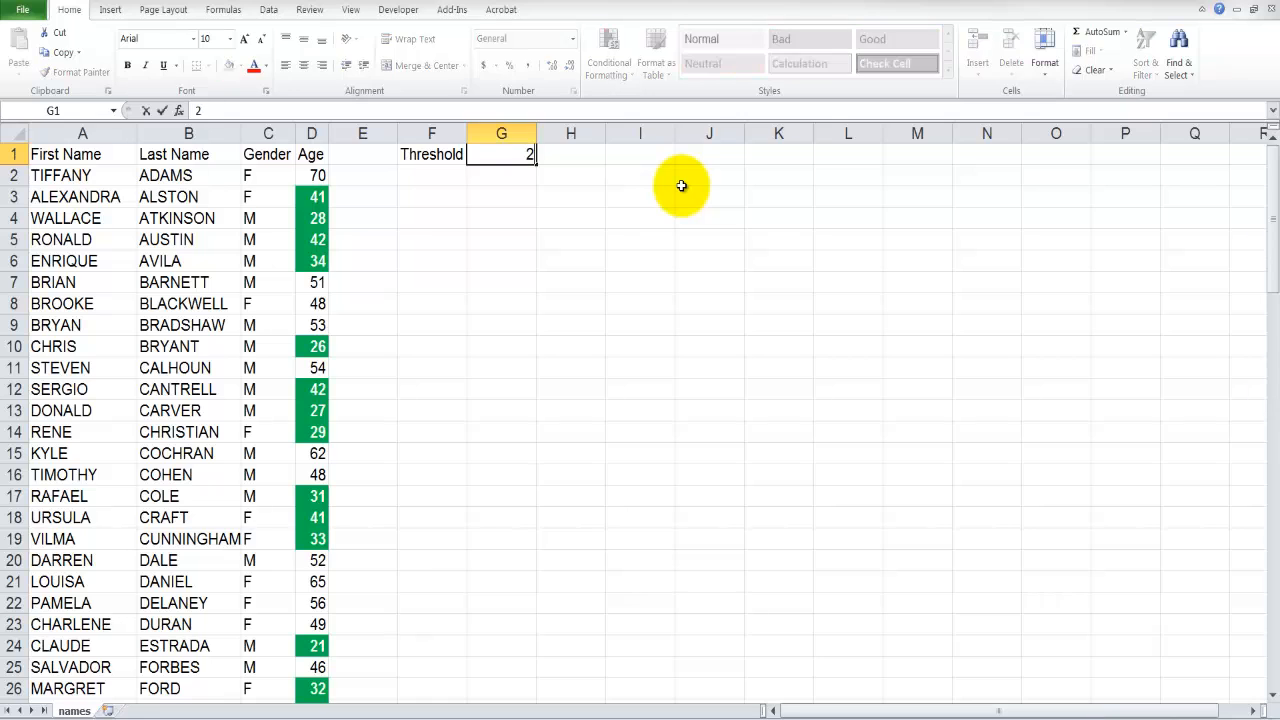
{"action": "key", "text": "Return"}
{"action": "scroll", "coordinate": [340, 300], "scroll_direction": "down", "scroll_amount": 5}
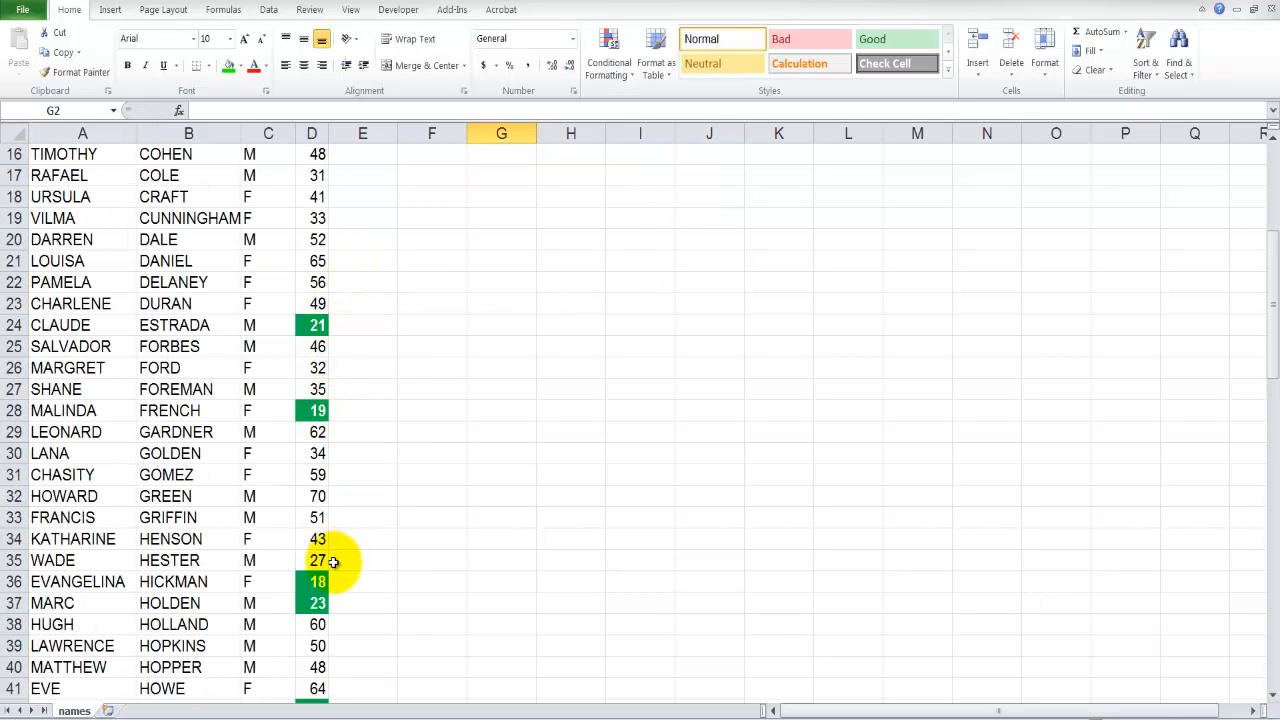
{"action": "scroll", "coordinate": [357, 567], "scroll_direction": "down", "scroll_amount": 3}
{"action": "scroll", "coordinate": [357, 567], "scroll_direction": "down", "scroll_amount": 6}
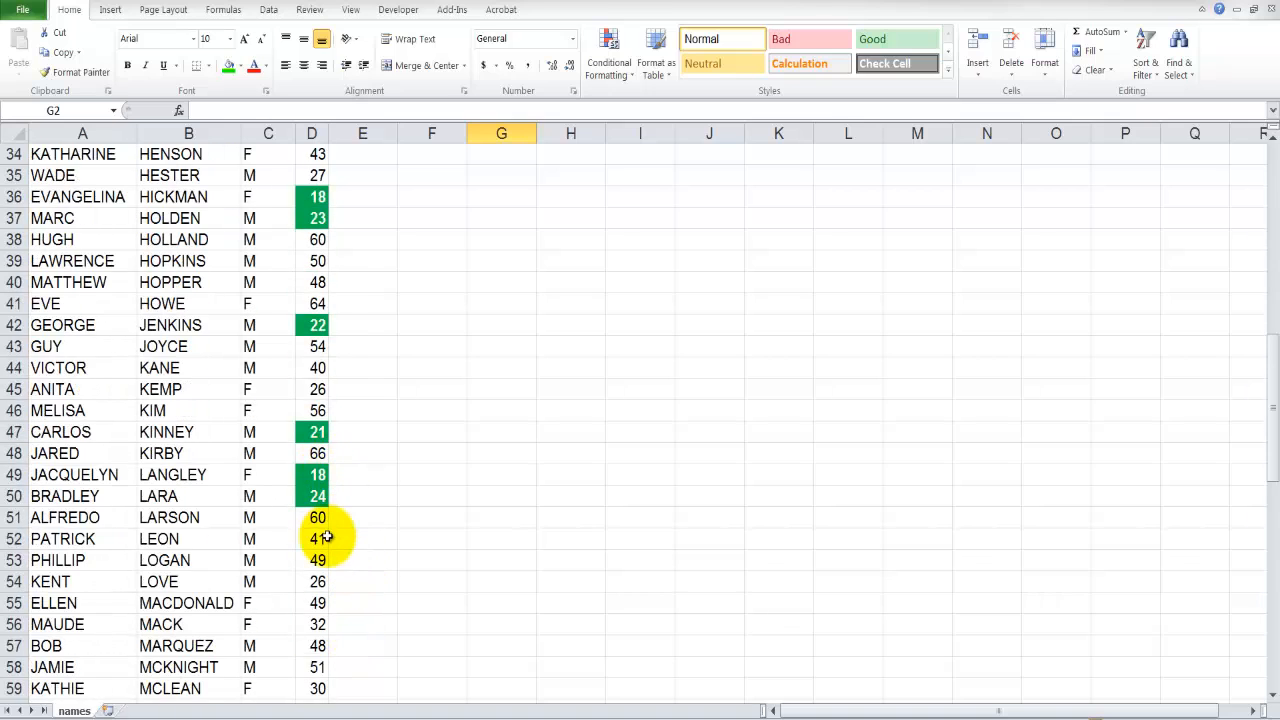
{"action": "scroll", "coordinate": [349, 526], "scroll_direction": "down", "scroll_amount": 1}
{"action": "scroll", "coordinate": [349, 534], "scroll_direction": "up", "scroll_amount": 15}
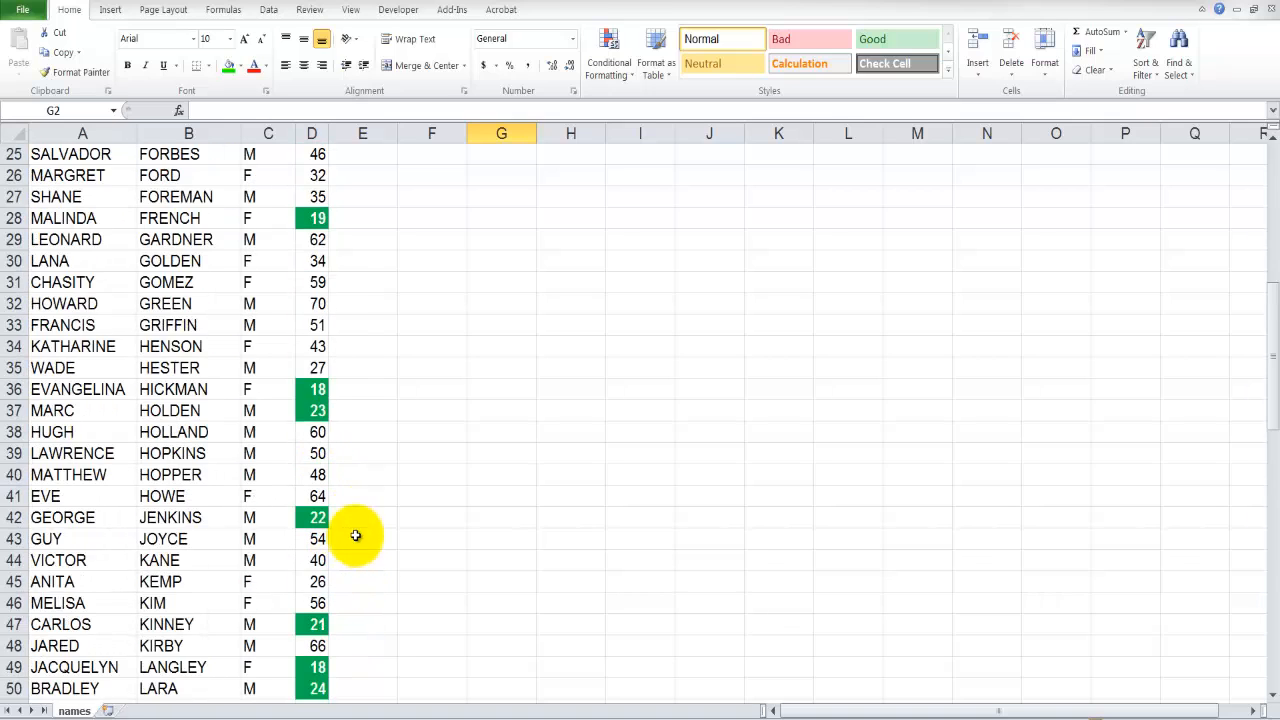
Set the threshold in G1 to 45.
{"action": "left_click", "coordinate": [525, 155]}
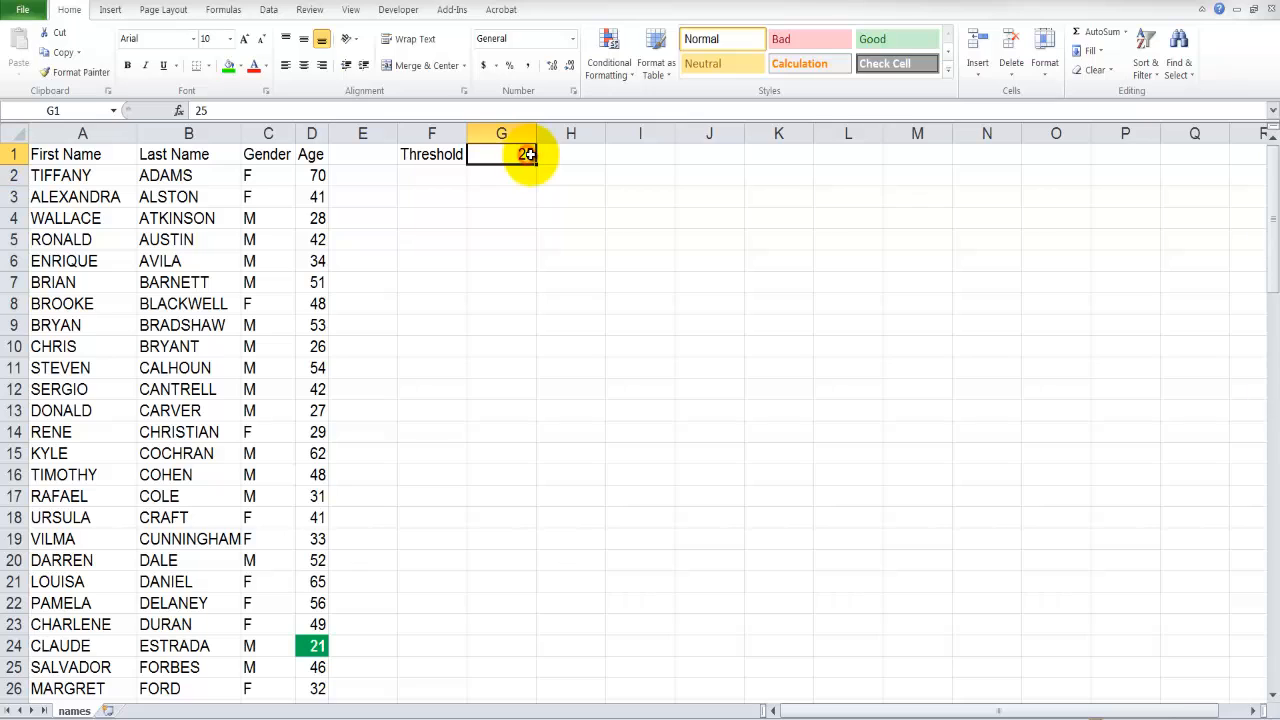
{"action": "type", "text": "45"}
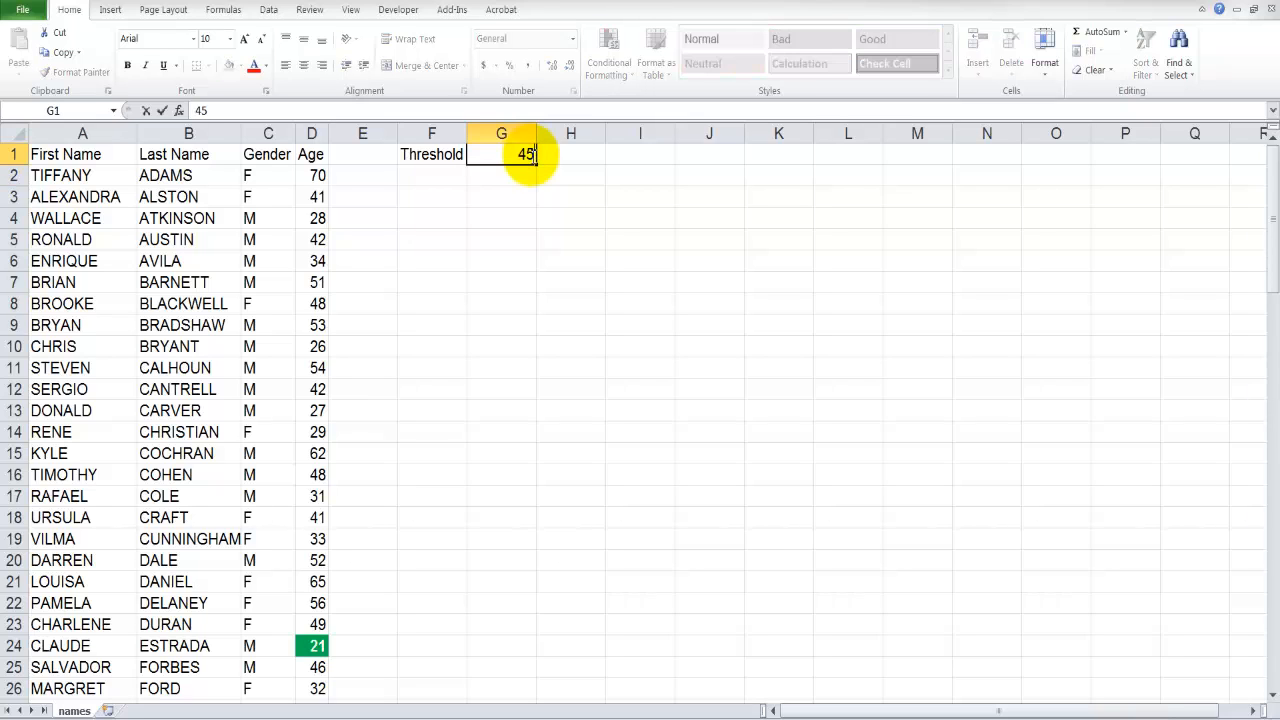
{"action": "key", "text": "Return"}
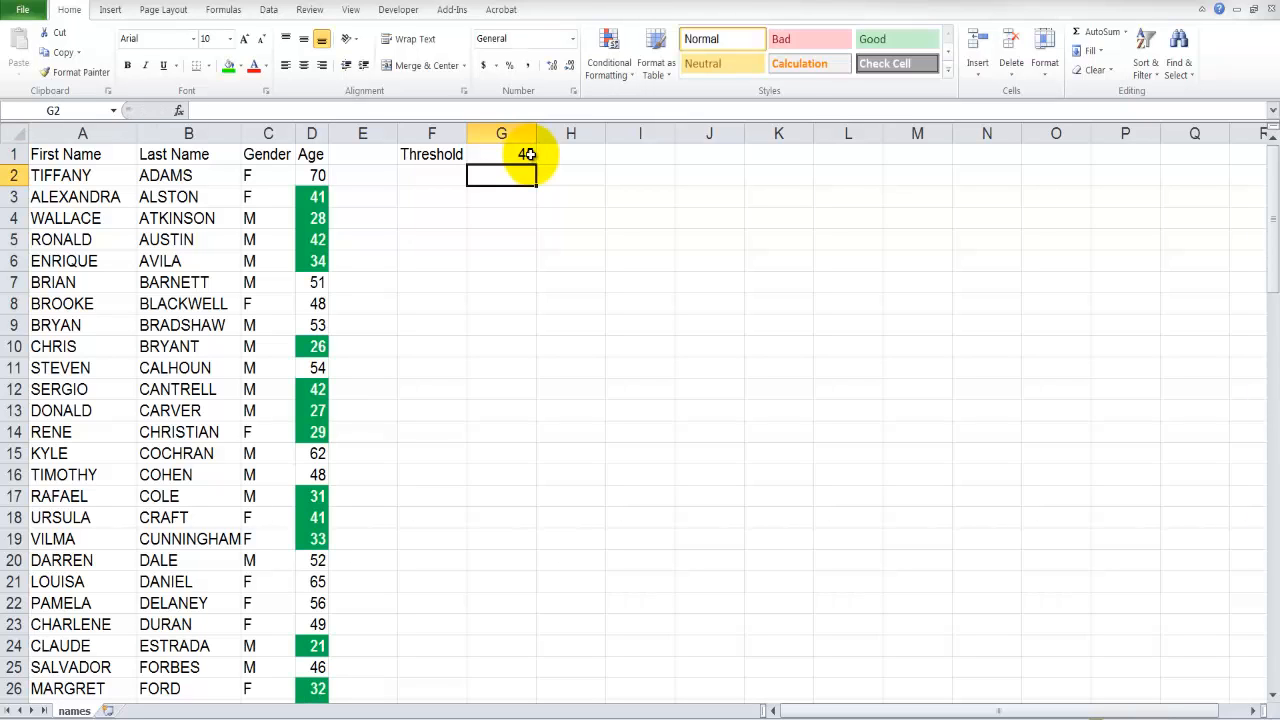
Start a second formula-based conditional formatting rule for D2 with the formula =D2>$G$1.
{"action": "left_click", "coordinate": [318, 176]}
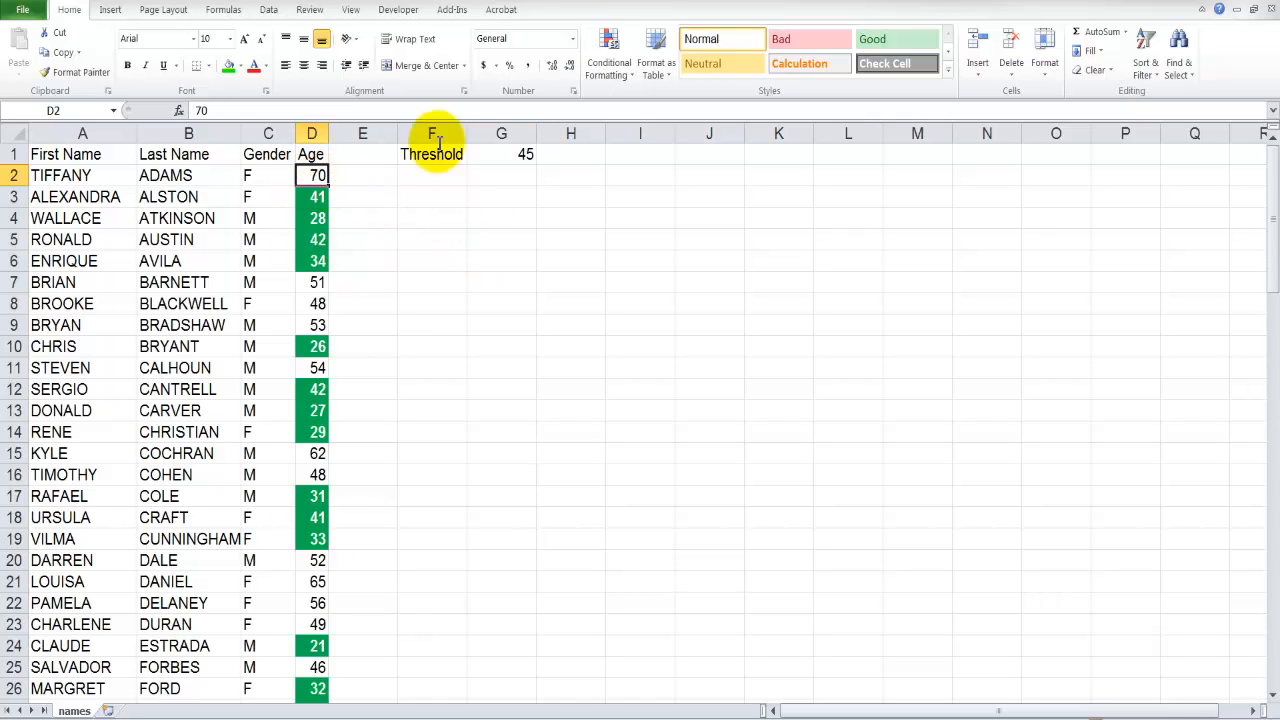
{"action": "left_click", "coordinate": [601, 62]}
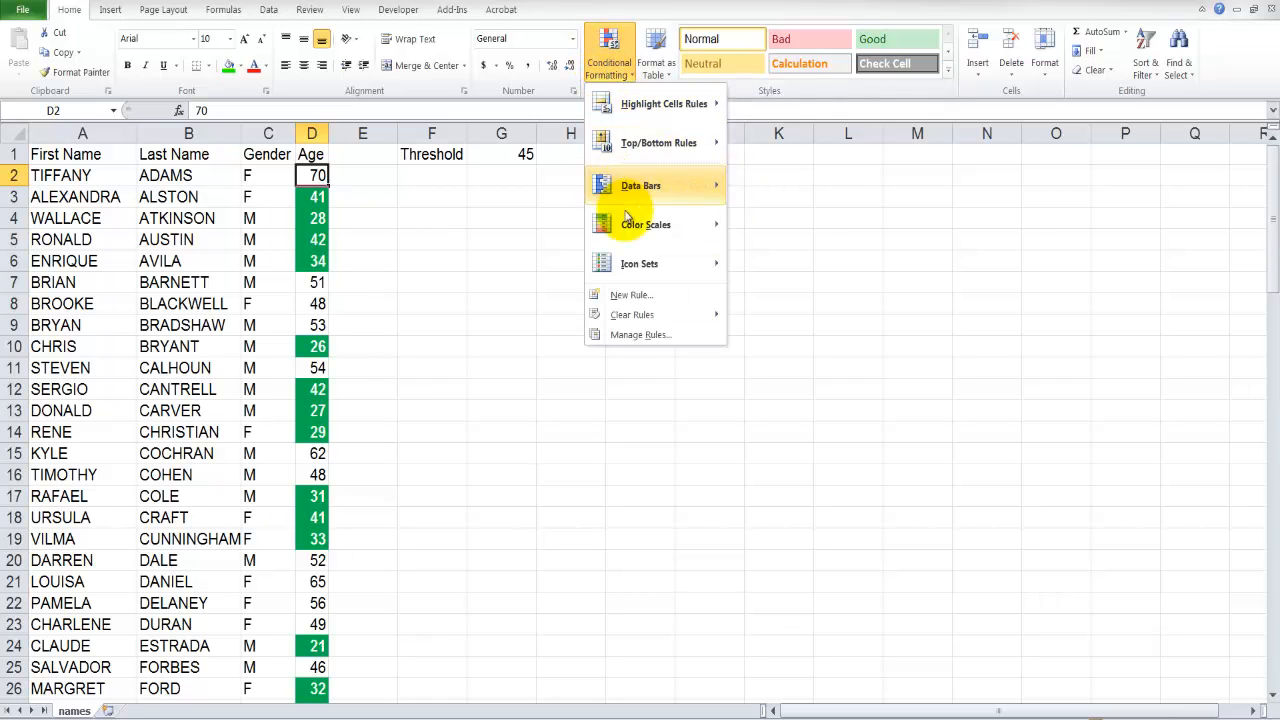
{"action": "left_click", "coordinate": [629, 295]}
{"action": "left_click_drag", "start_coordinate": [604, 175], "coordinate": [664, 211]}
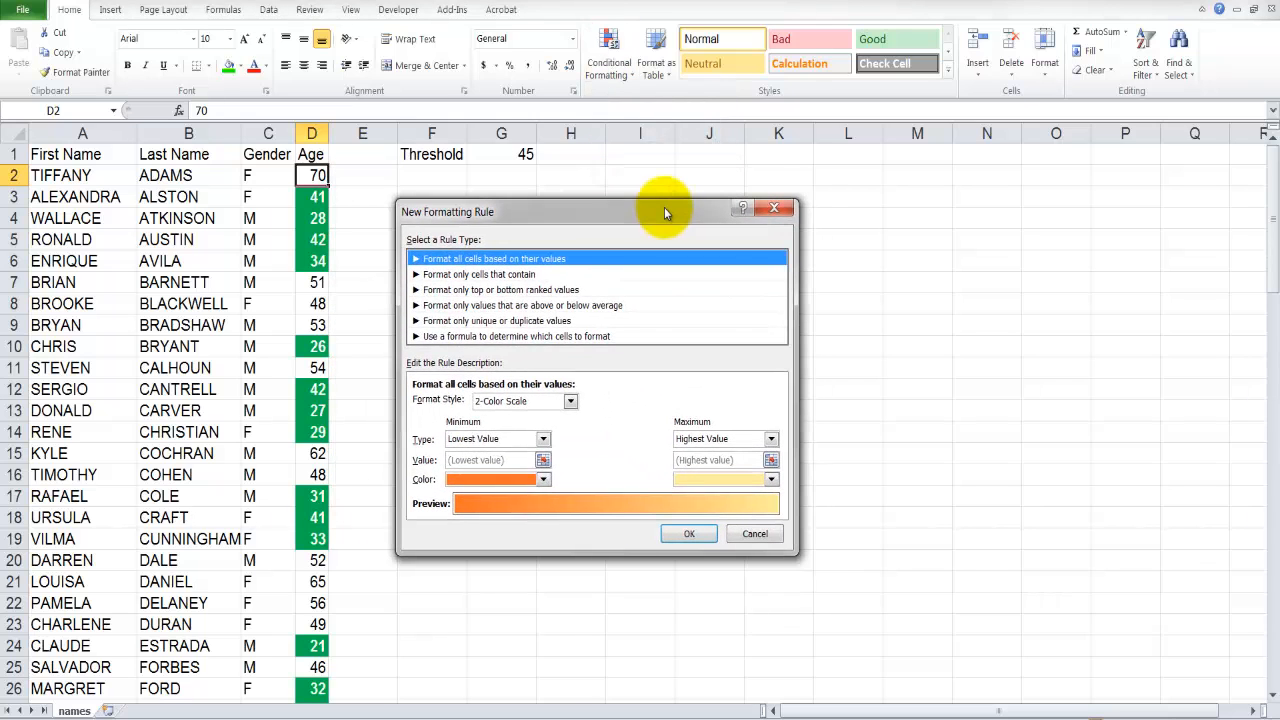
{"action": "left_click", "coordinate": [541, 336]}
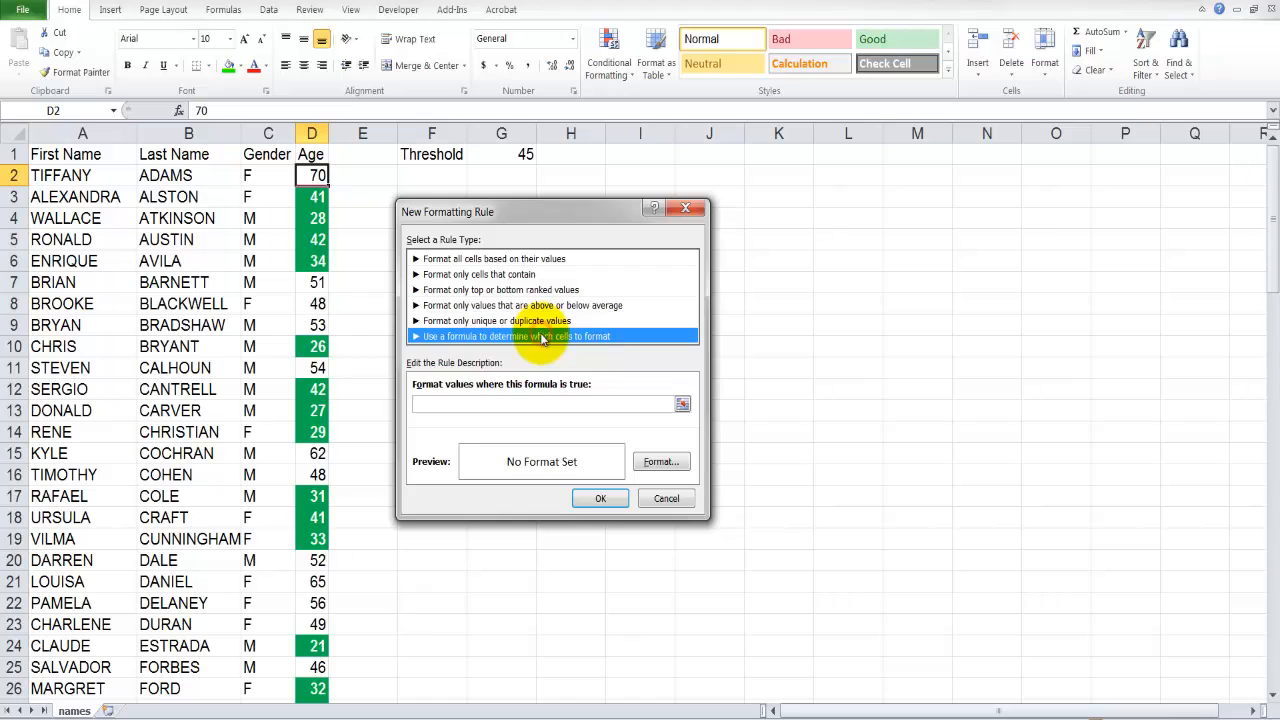
{"action": "left_click", "coordinate": [556, 403]}
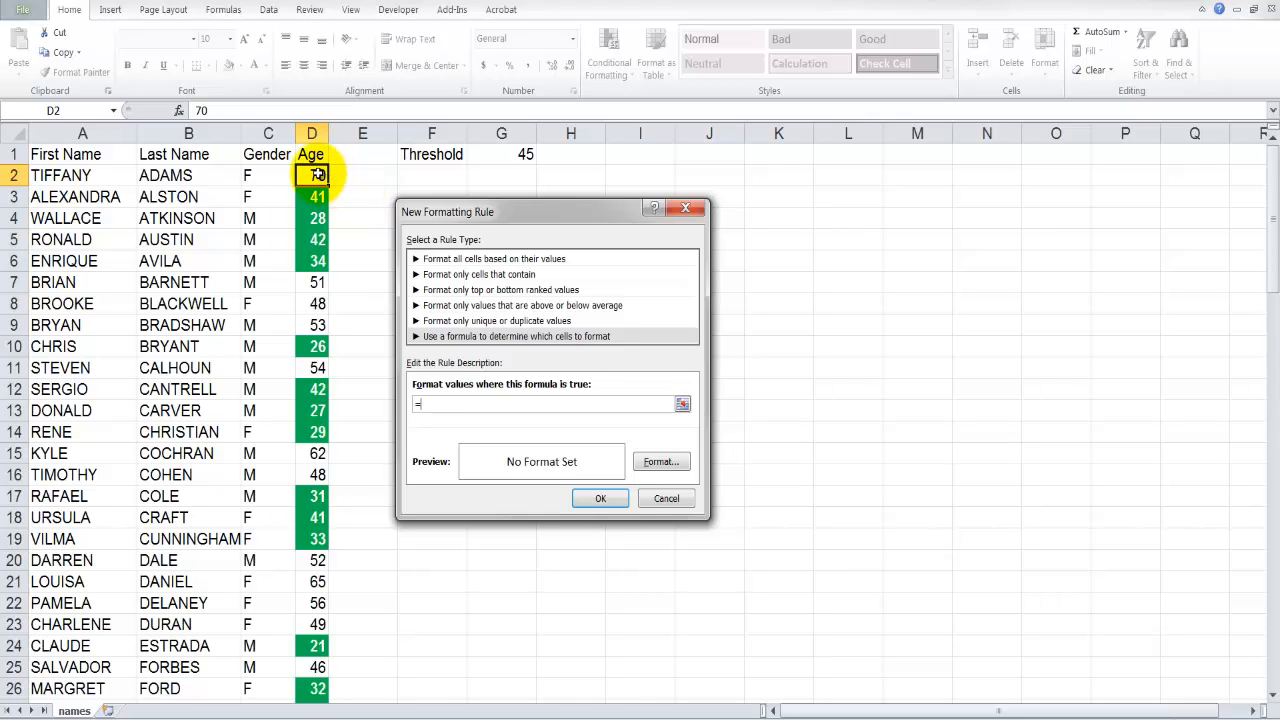
{"action": "left_click", "coordinate": [318, 175]}
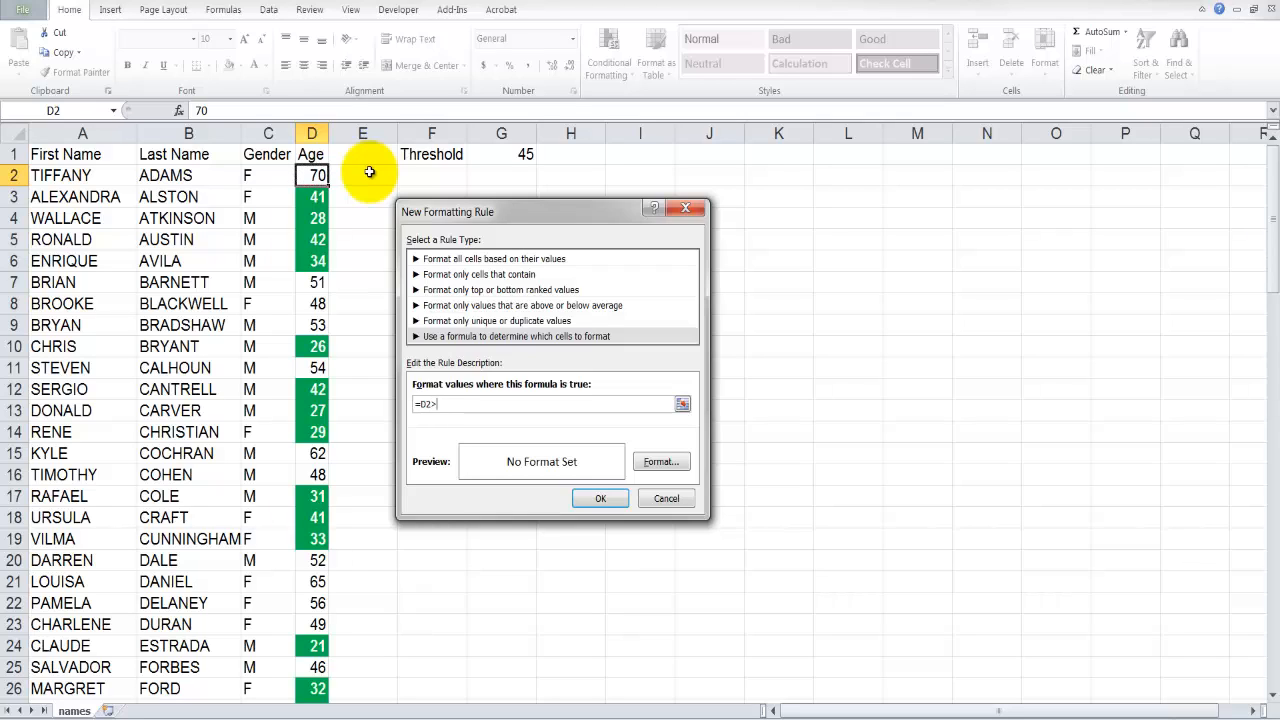
{"action": "left_click", "coordinate": [501, 157]}
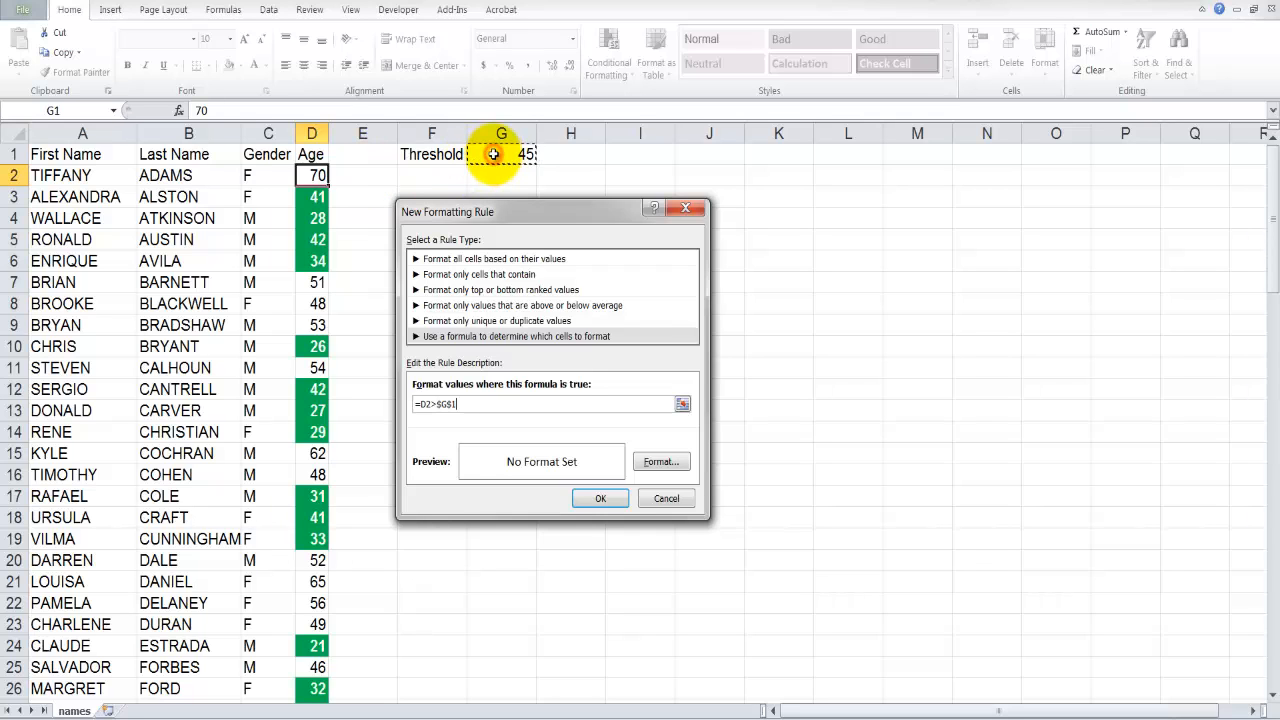
Give the new rule's format a red background fill from the standard colours.
{"action": "left_click", "coordinate": [658, 459]}
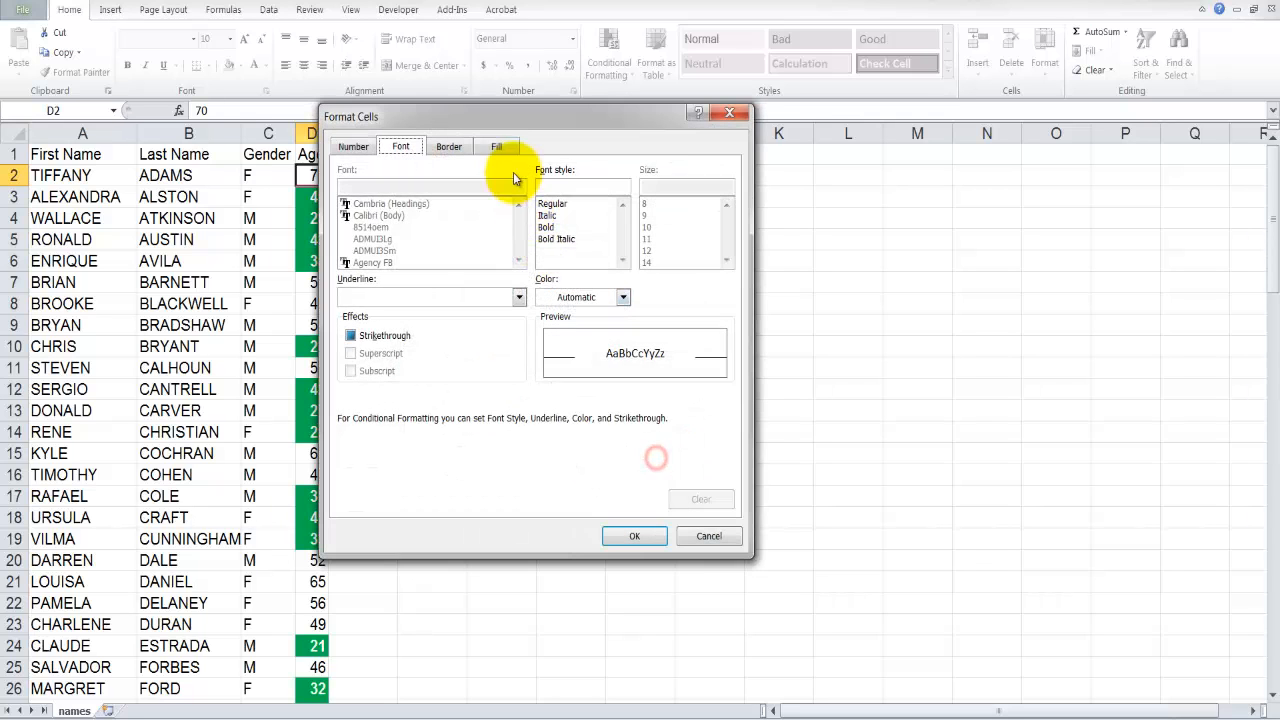
{"action": "left_click", "coordinate": [507, 148]}
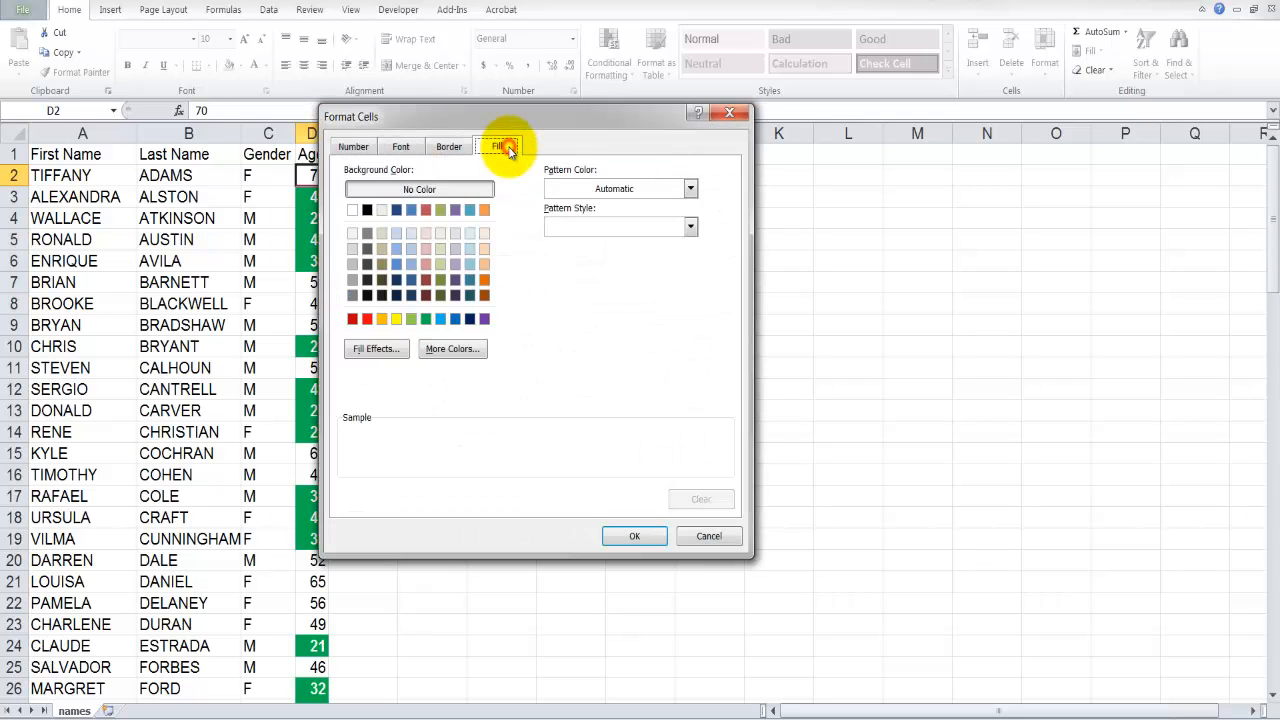
{"action": "left_click", "coordinate": [367, 319]}
Set the new rule's font to white and bold, and apply the finished rule to D2.
{"action": "left_click", "coordinate": [400, 146]}
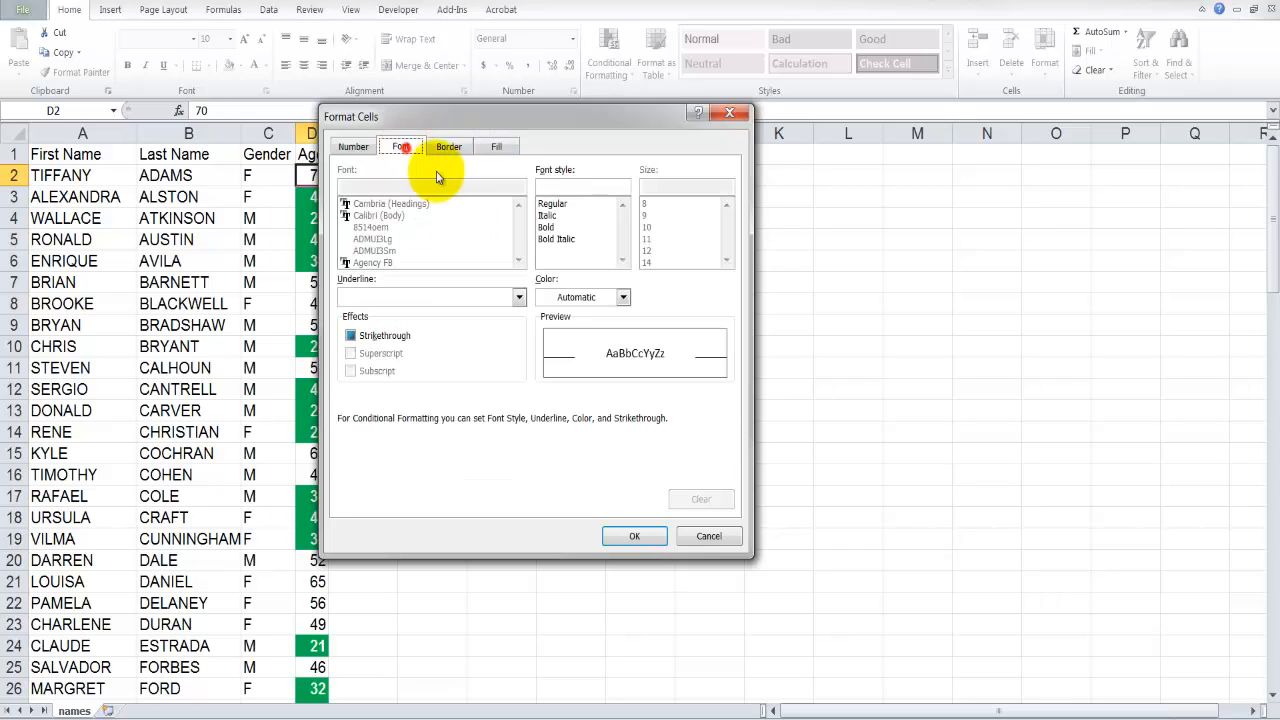
{"action": "left_click", "coordinate": [575, 298]}
{"action": "left_click", "coordinate": [548, 348]}
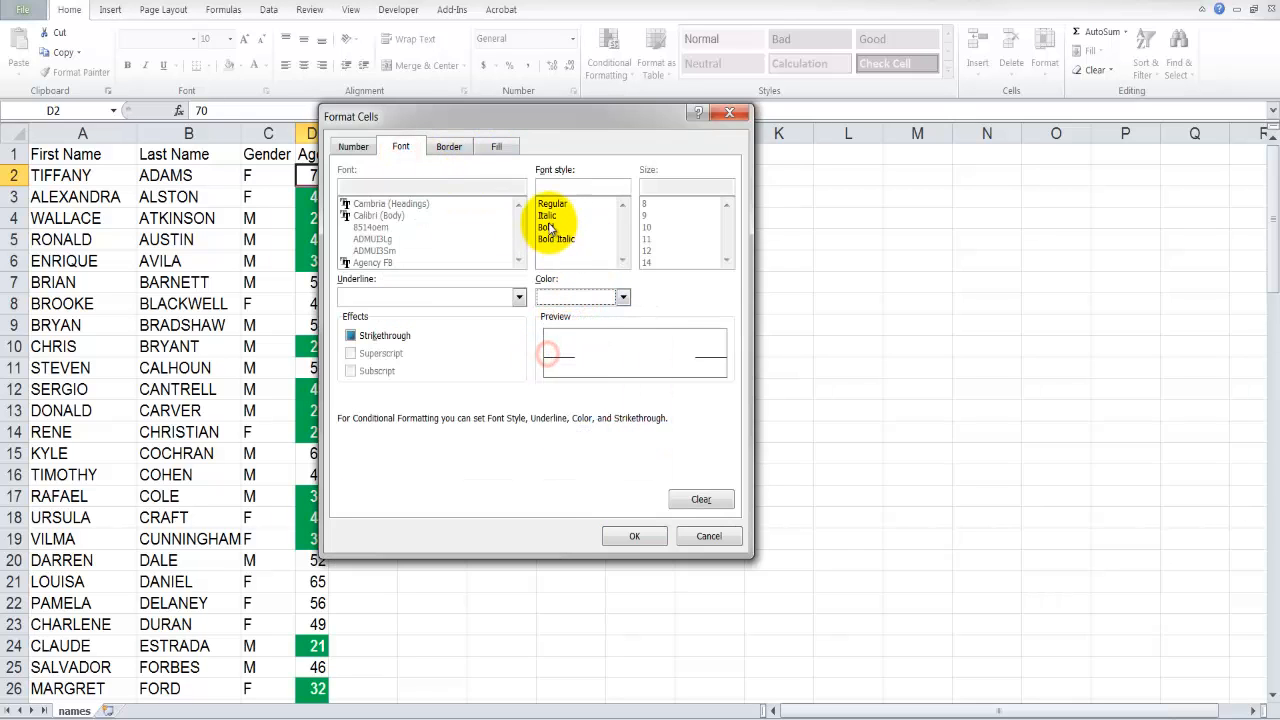
{"action": "left_click", "coordinate": [550, 225]}
{"action": "left_click", "coordinate": [634, 536]}
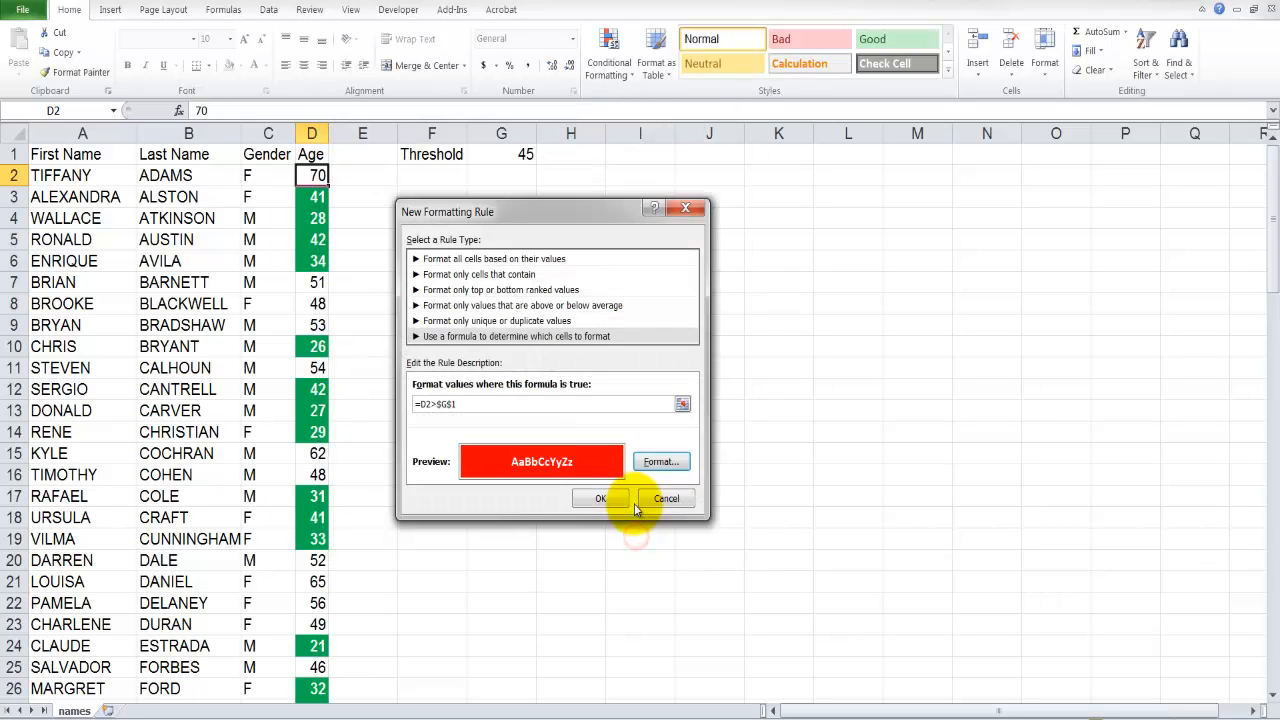
{"action": "left_click", "coordinate": [601, 498]}
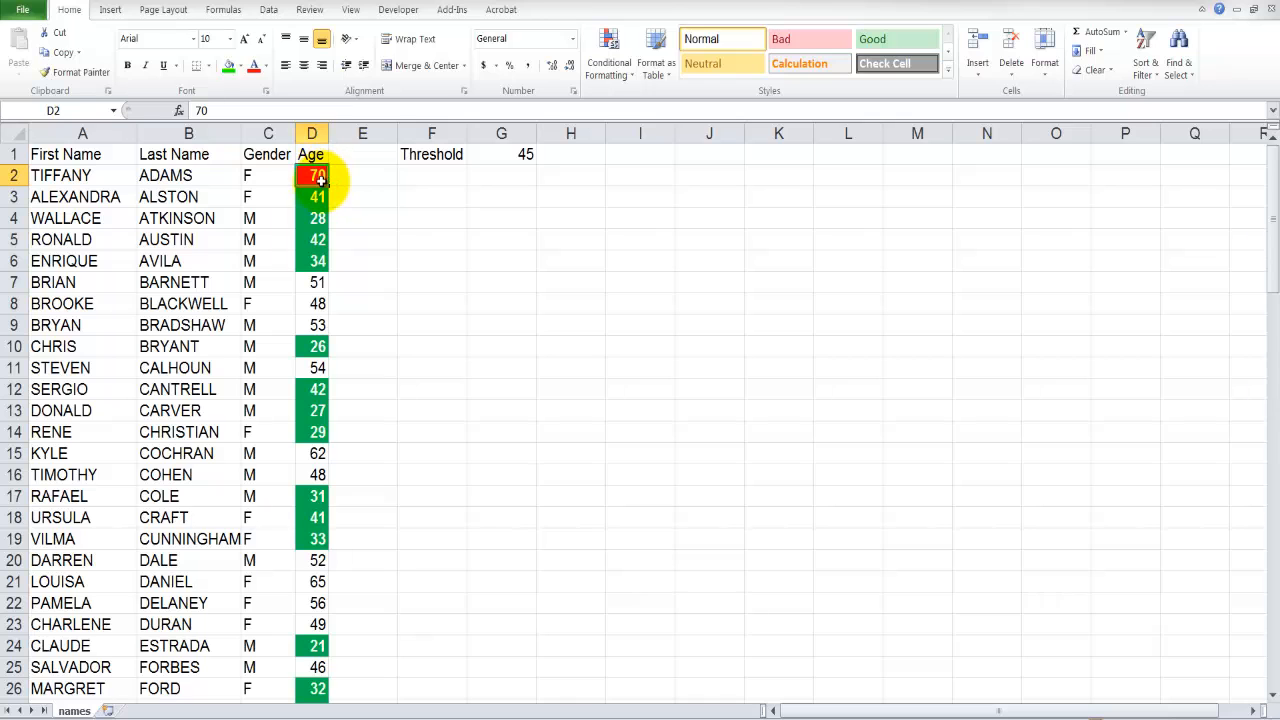
Copy D2's formatting with both rules to the ages from D3 downward using Format Painter.
{"action": "left_click", "coordinate": [88, 74]}
{"action": "mouse_move", "coordinate": [311, 196]}
{"action": "left_mouse_down"}
{"action": "mouse_move", "coordinate": [315, 700]}
{"action": "mouse_move", "coordinate": [305, 675]}
{"action": "left_mouse_up"}
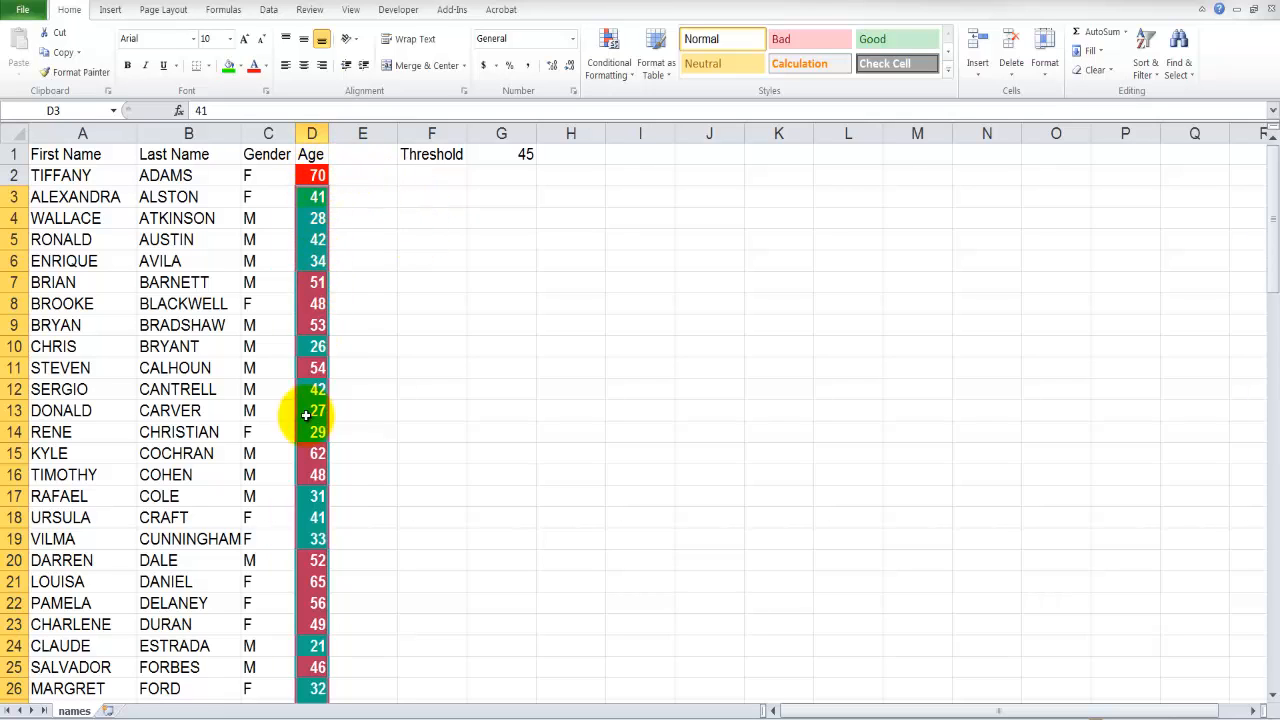
{"action": "left_click", "coordinate": [318, 175]}
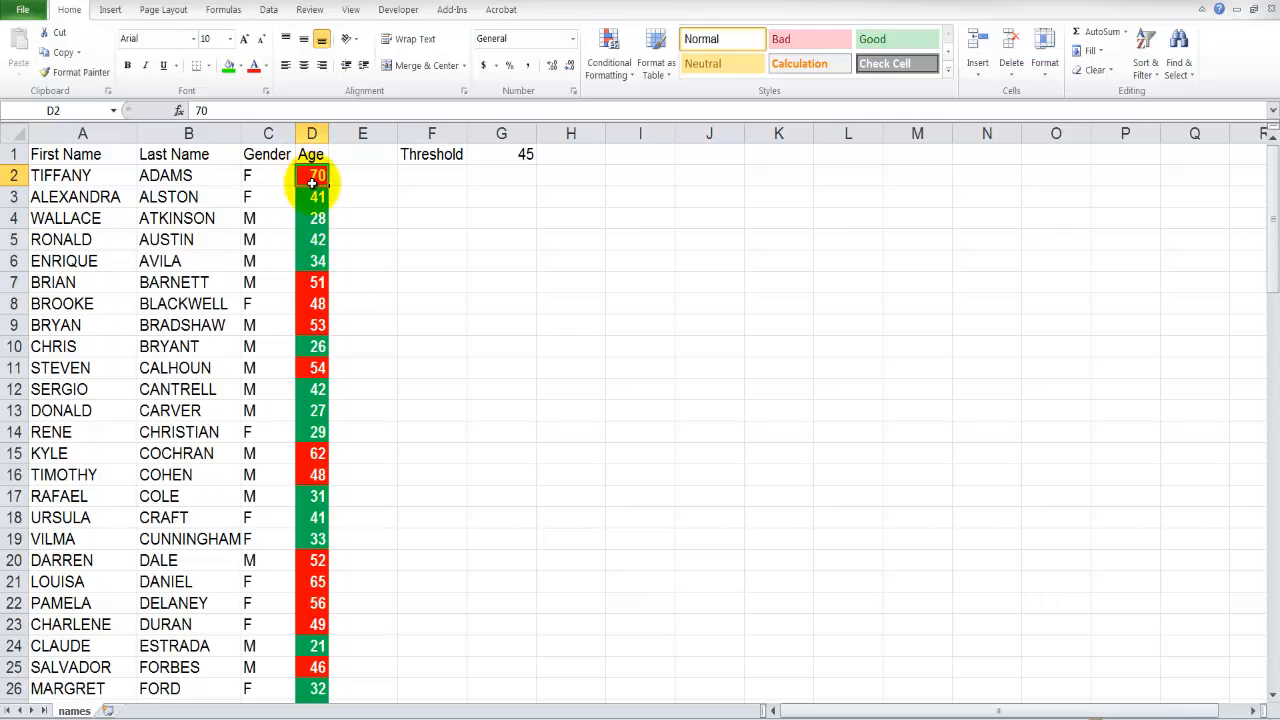
{"action": "left_click_drag", "start_coordinate": [318, 175], "coordinate": [16, 175]}
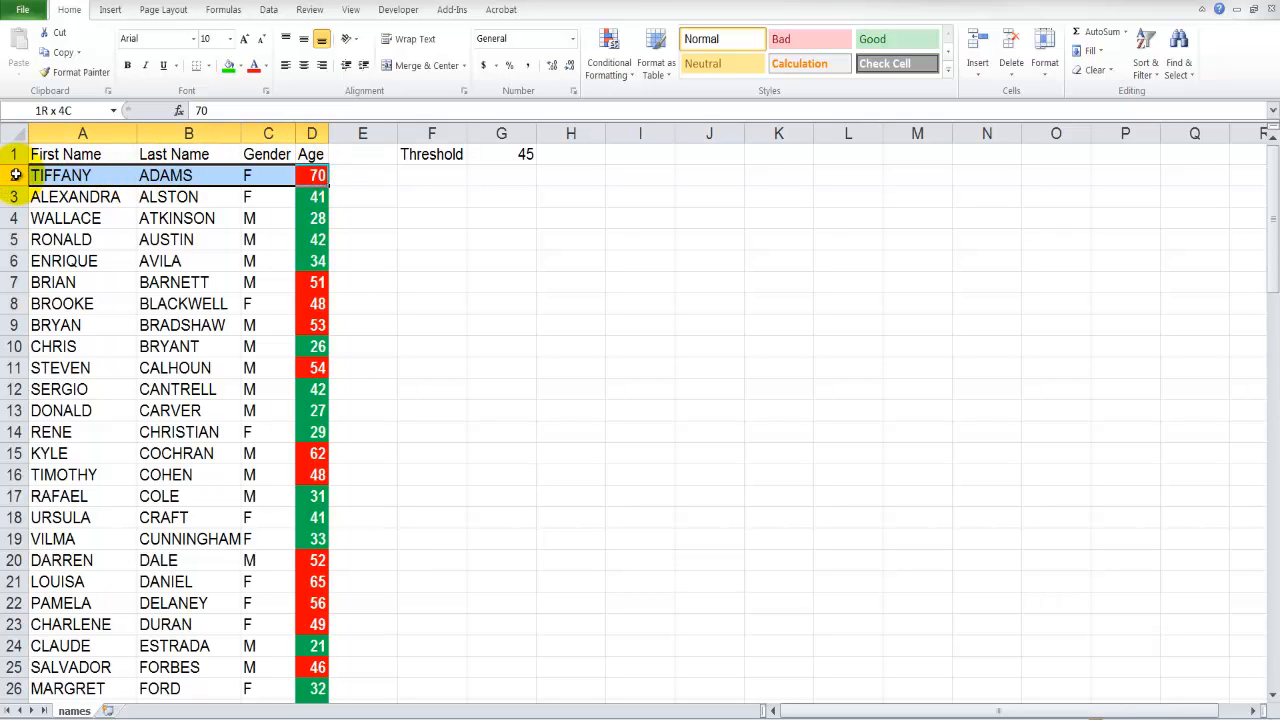
{"action": "left_click", "coordinate": [315, 197]}
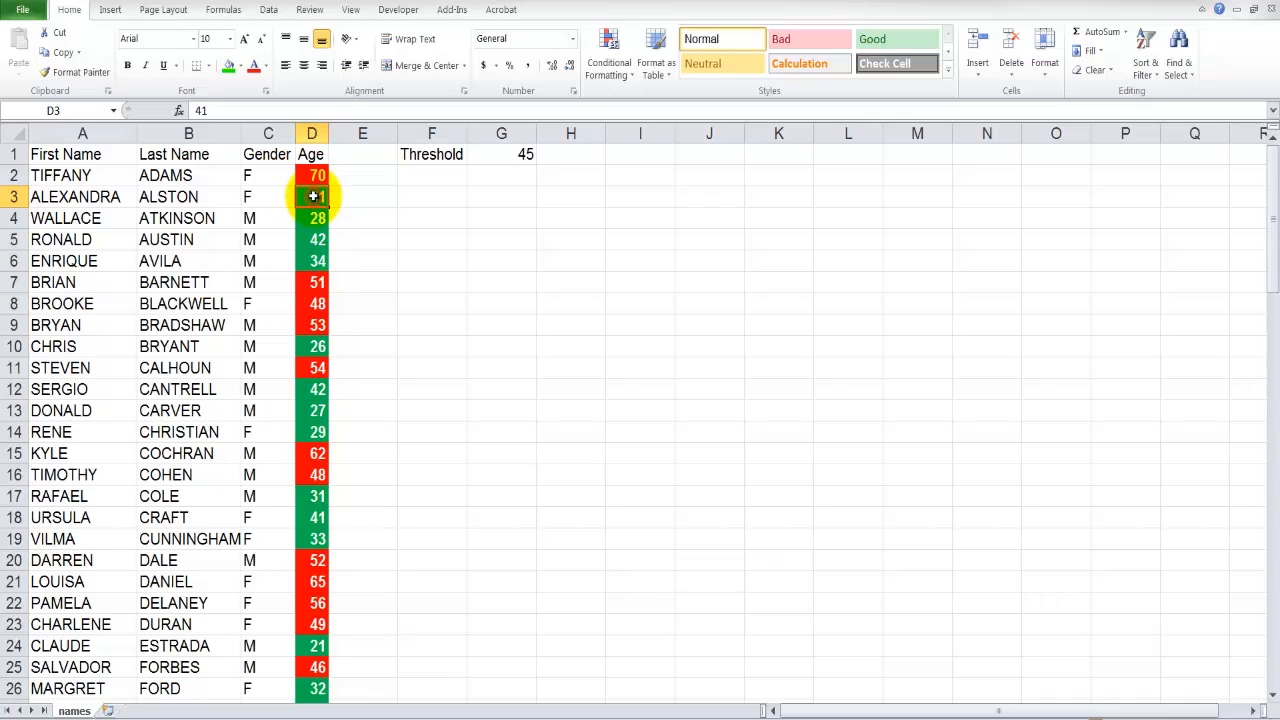
{"action": "left_click_drag", "start_coordinate": [313, 196], "coordinate": [4, 195]}
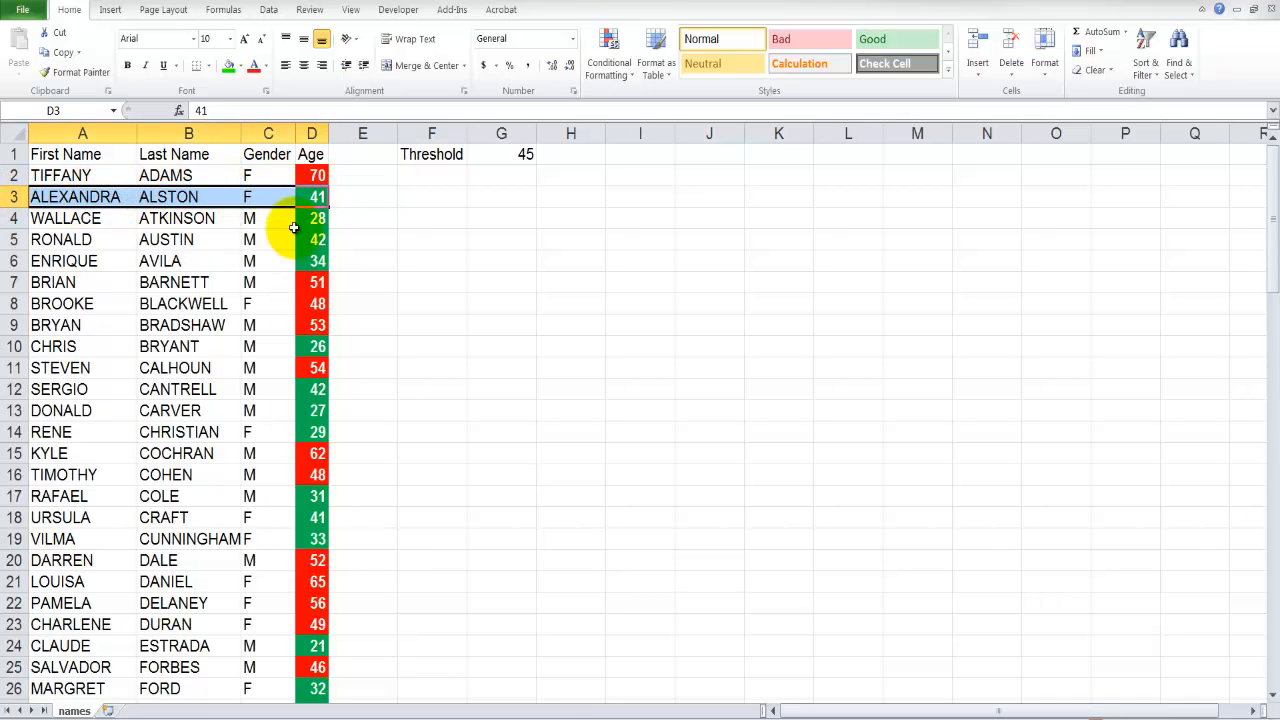
Edit the red conditional formatting rule of D2 to lock its column reference, so the formula reads =$D2>$G$1.
{"action": "left_click", "coordinate": [313, 178]}
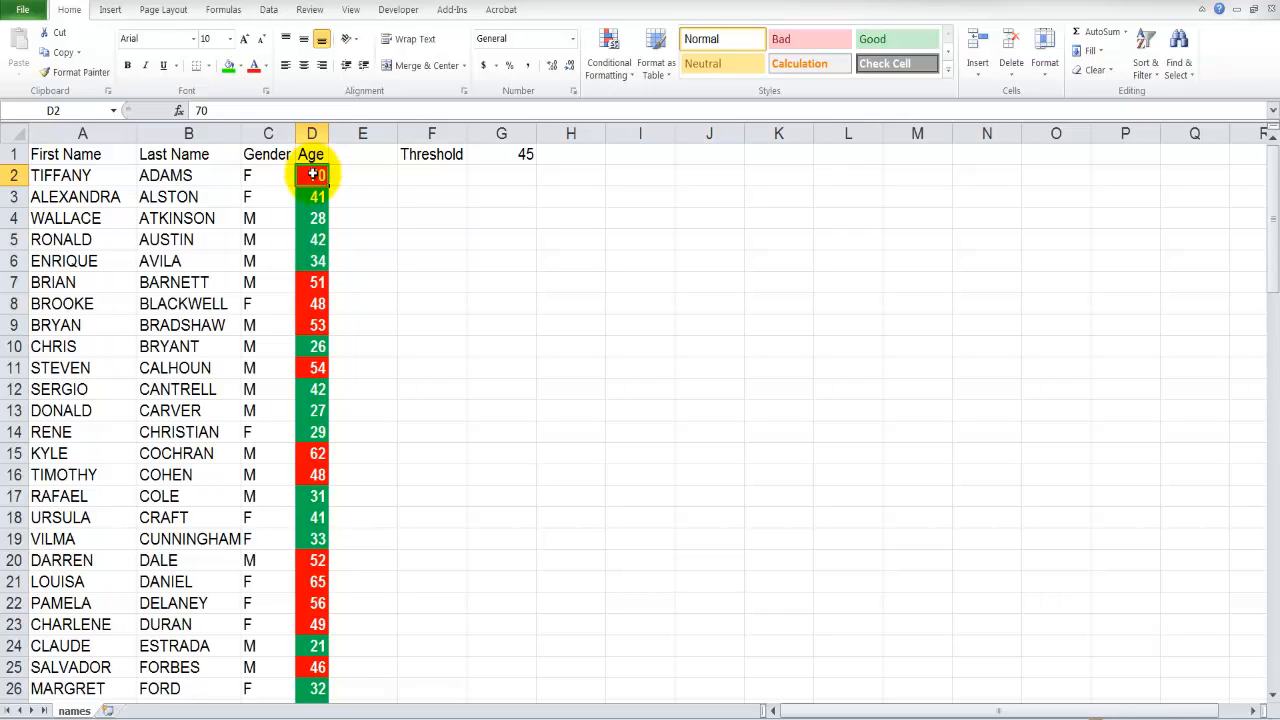
{"action": "left_click", "coordinate": [606, 55]}
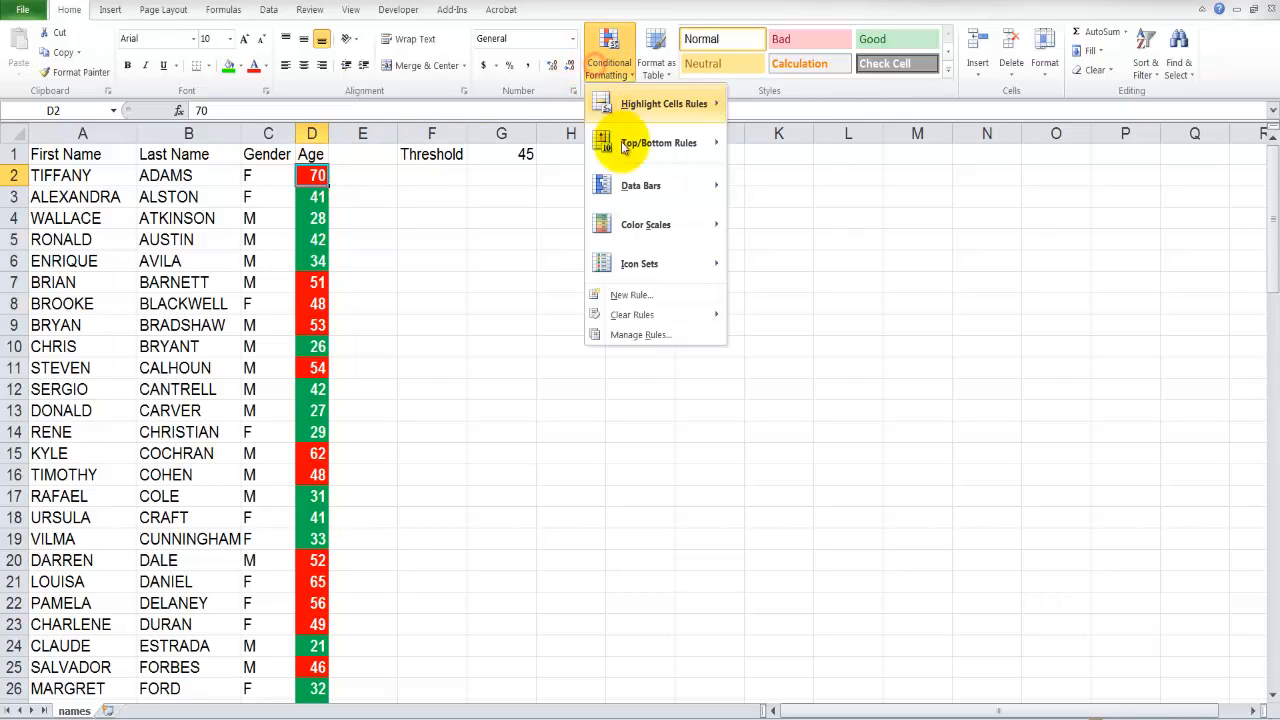
{"action": "left_click", "coordinate": [629, 335]}
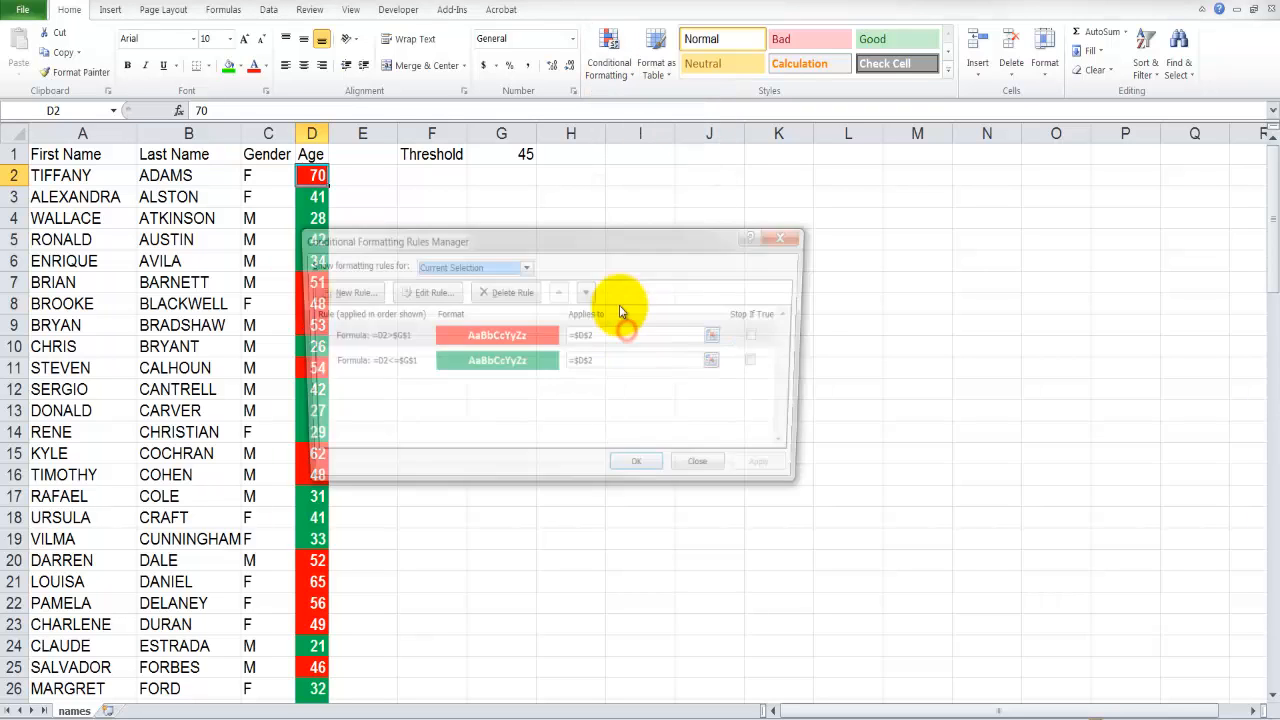
{"action": "left_click_drag", "start_coordinate": [532, 237], "coordinate": [633, 206]}
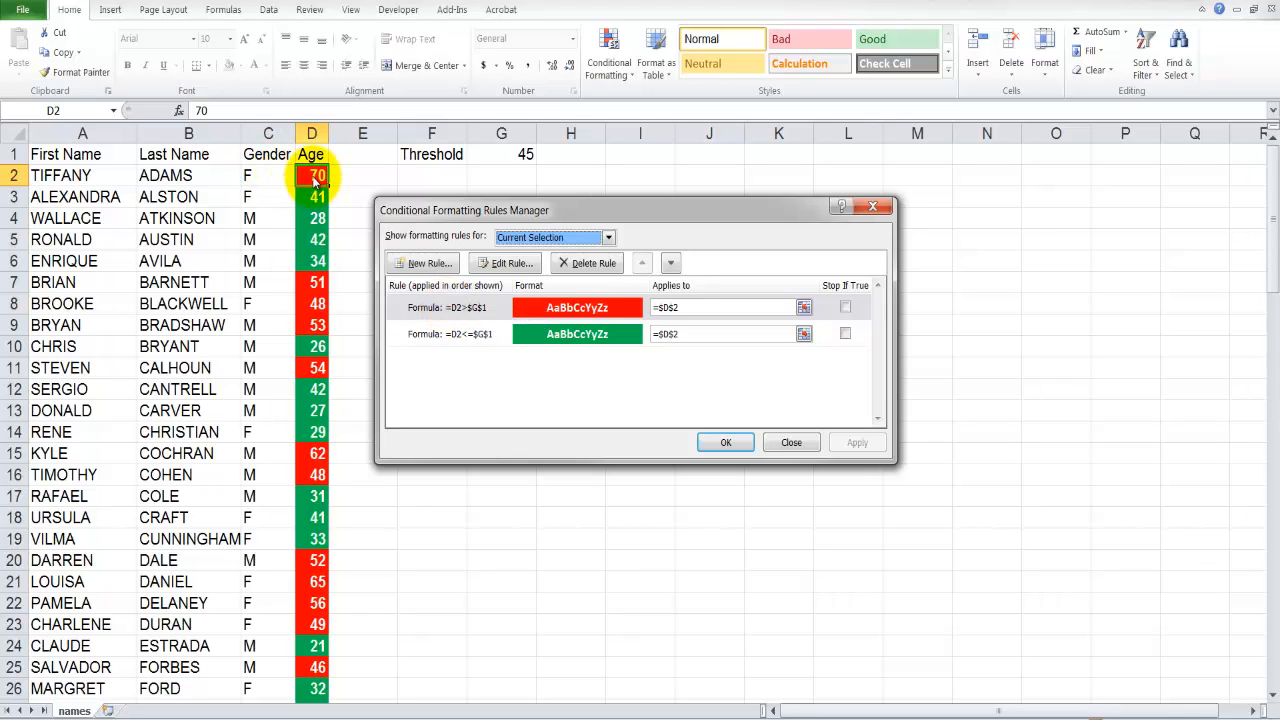
{"action": "left_click", "coordinate": [456, 312]}
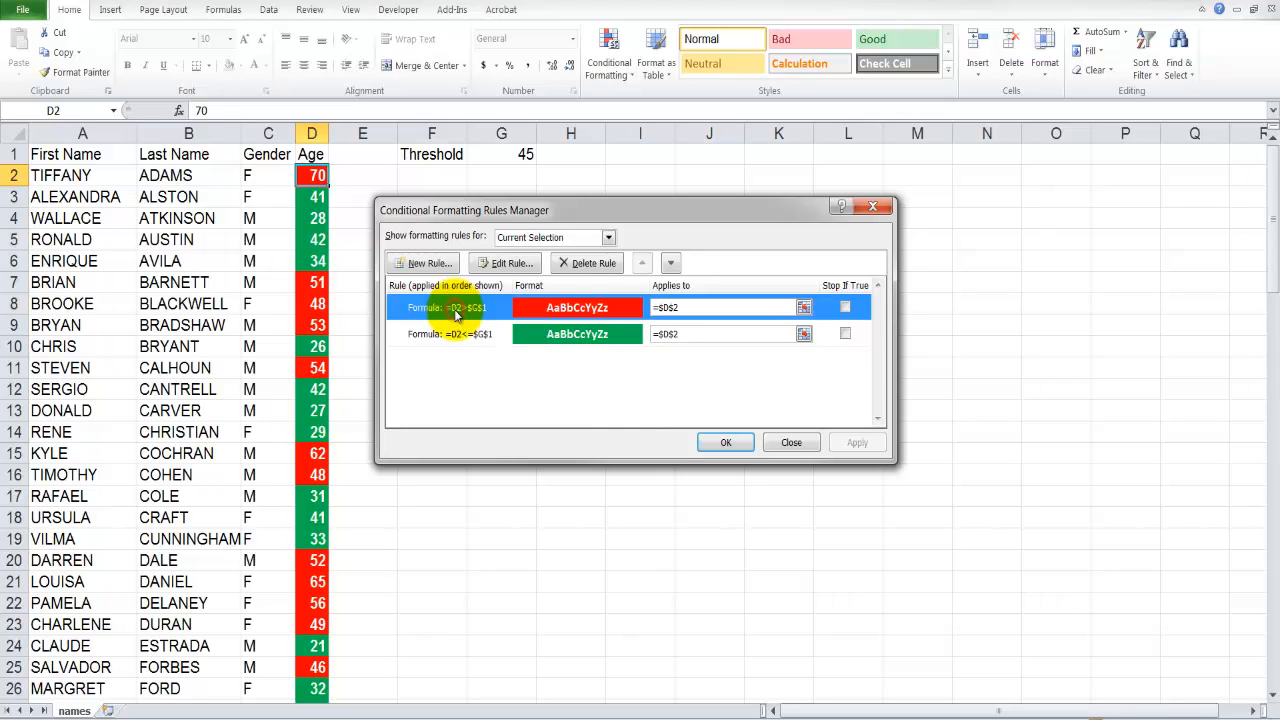
{"action": "left_click", "coordinate": [503, 263]}
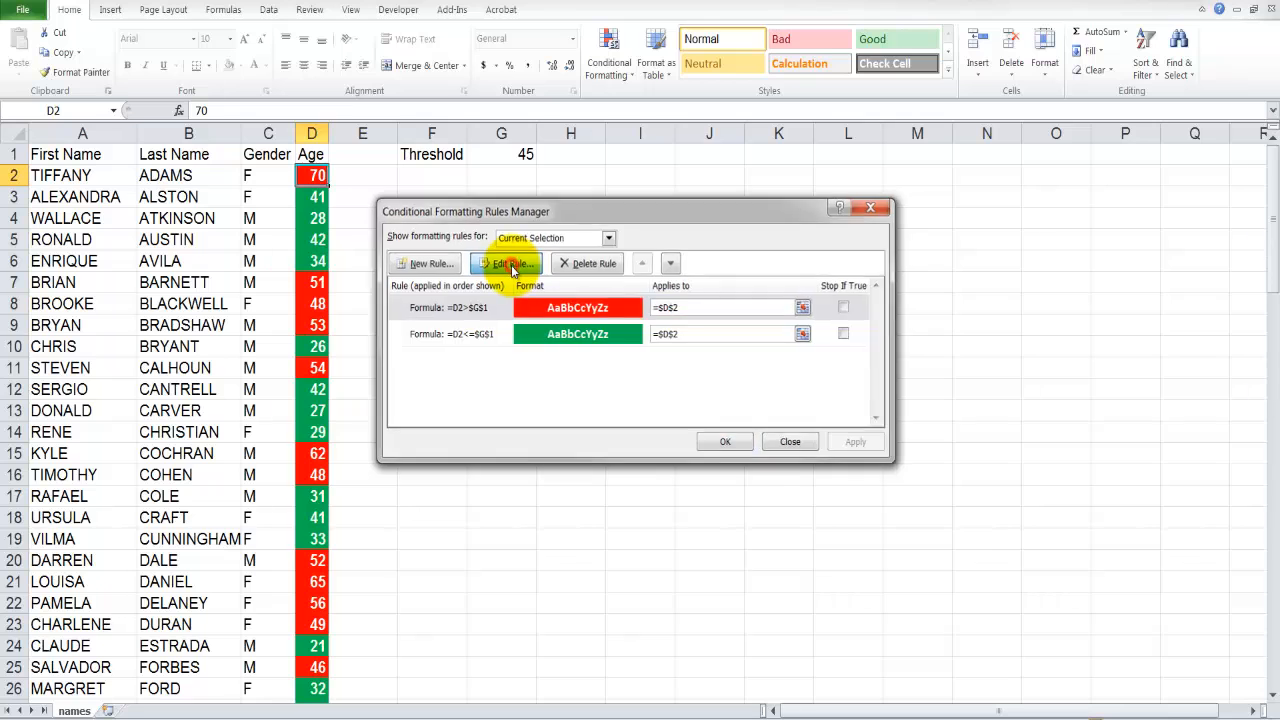
{"action": "left_click", "coordinate": [537, 375]}
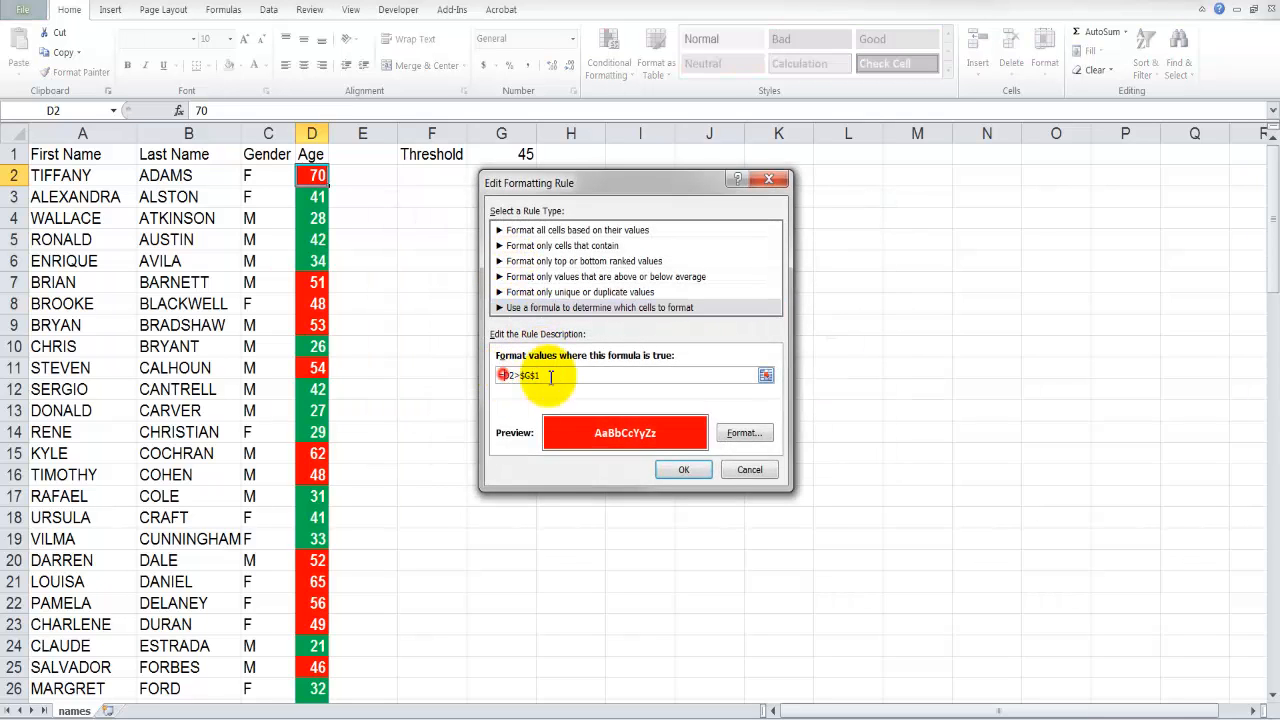
{"action": "type", "text": "$"}
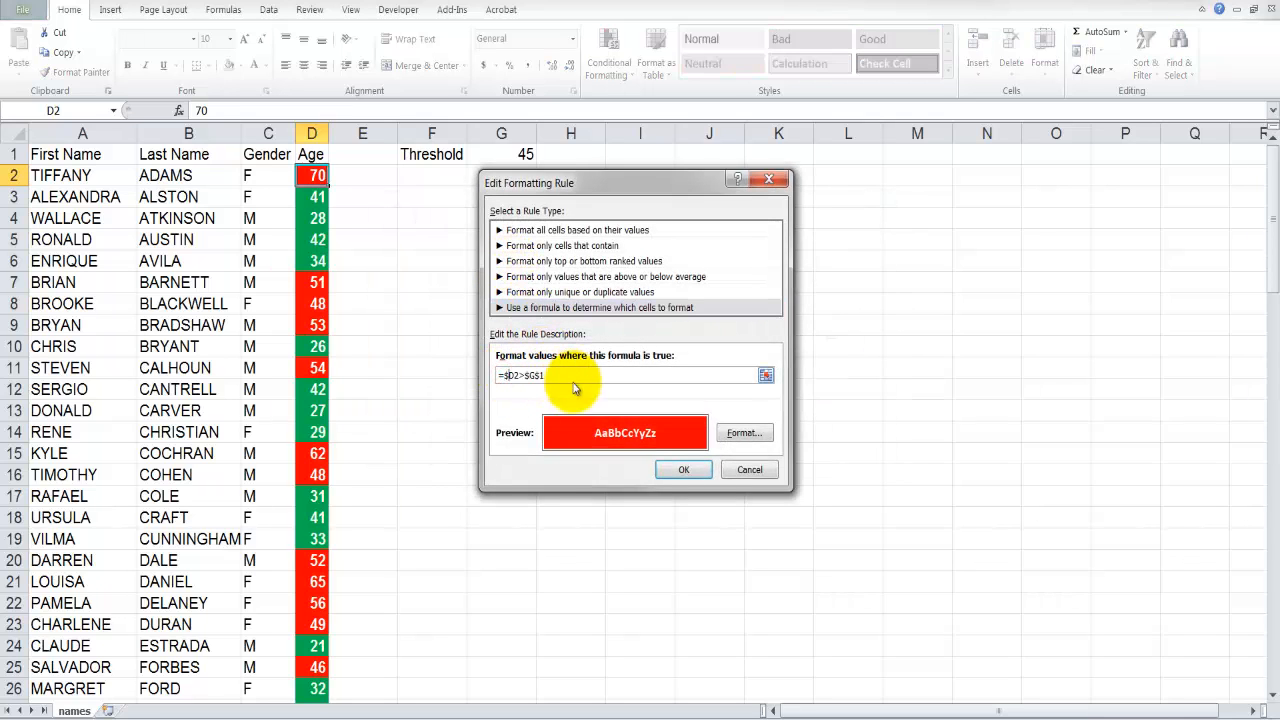
{"action": "left_click", "coordinate": [684, 469]}
Lock the column reference in D2's green conditional formatting rule so the formula reads =$D2<=$G$1, and apply the edited rules.
{"action": "left_click", "coordinate": [457, 336]}
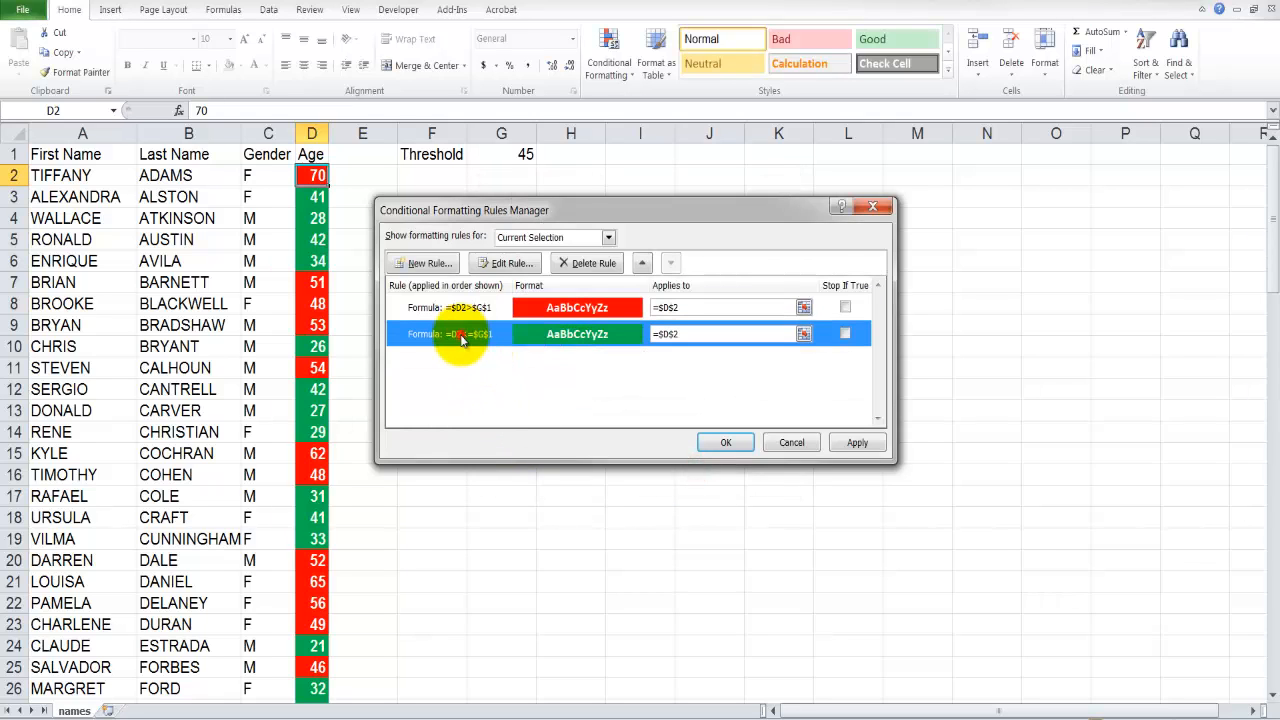
{"action": "left_click", "coordinate": [510, 263]}
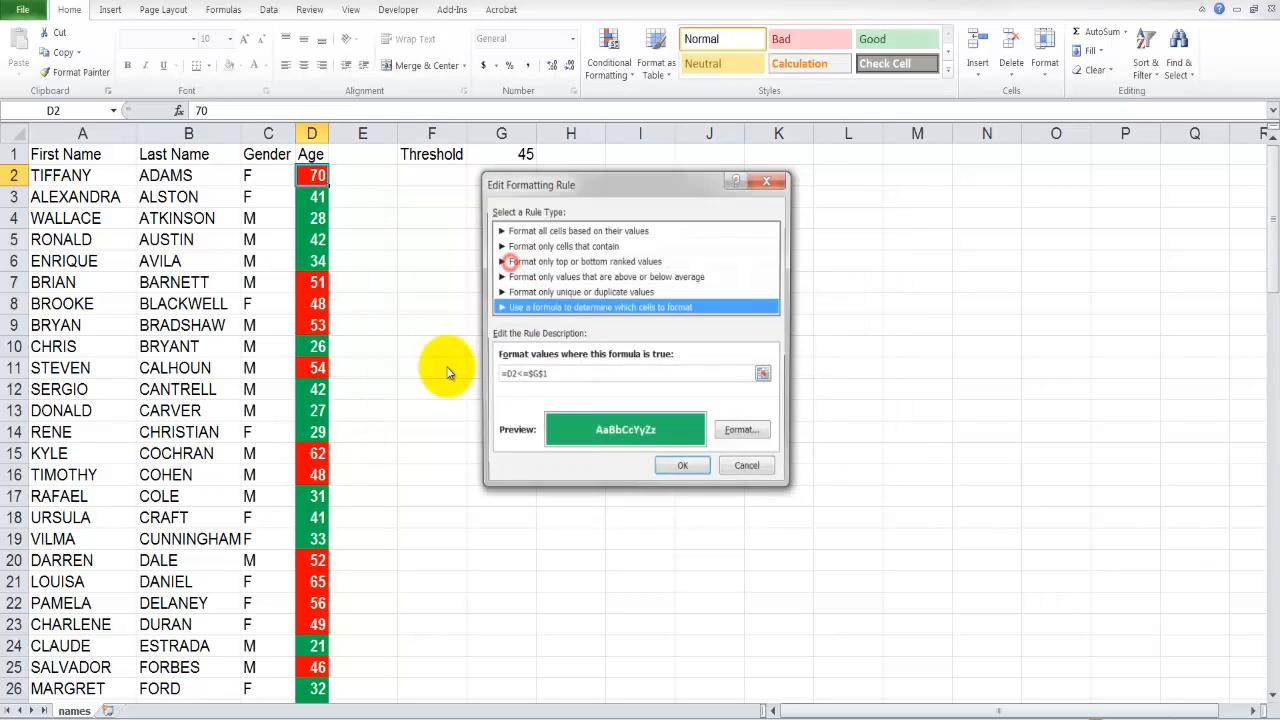
{"action": "left_click", "coordinate": [506, 375]}
{"action": "type", "text": "$"}
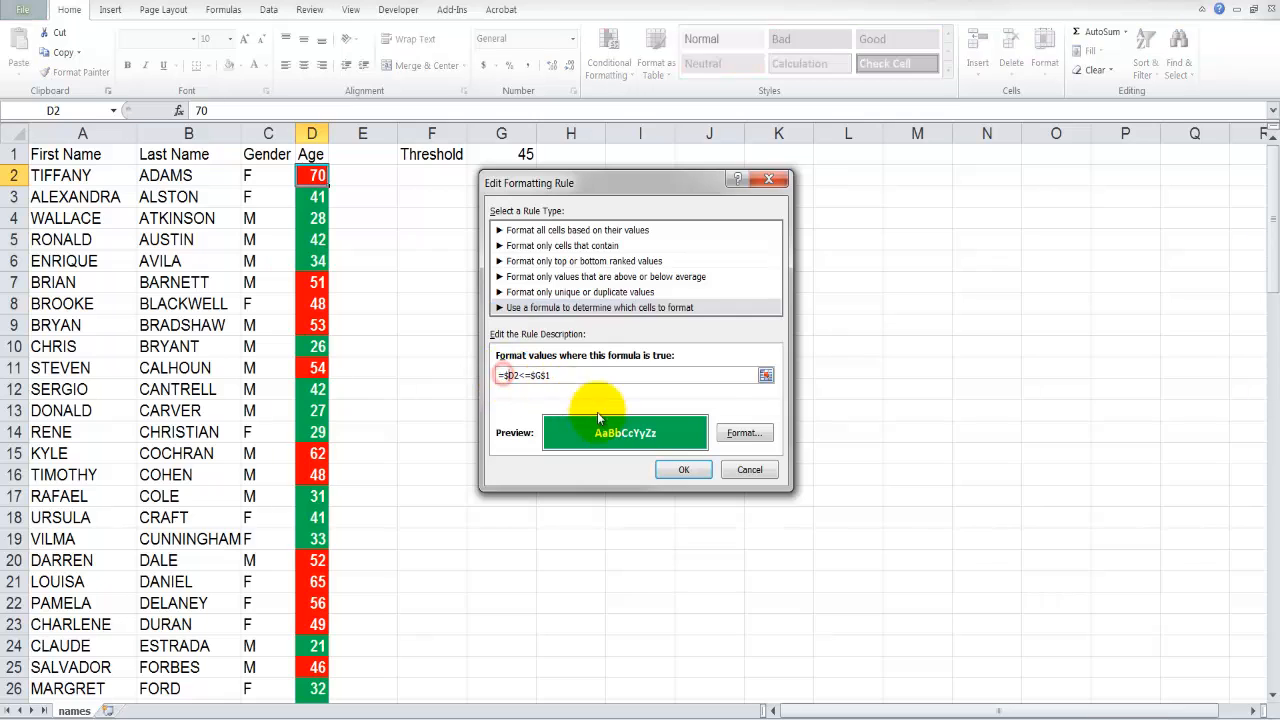
{"action": "left_click", "coordinate": [684, 469]}
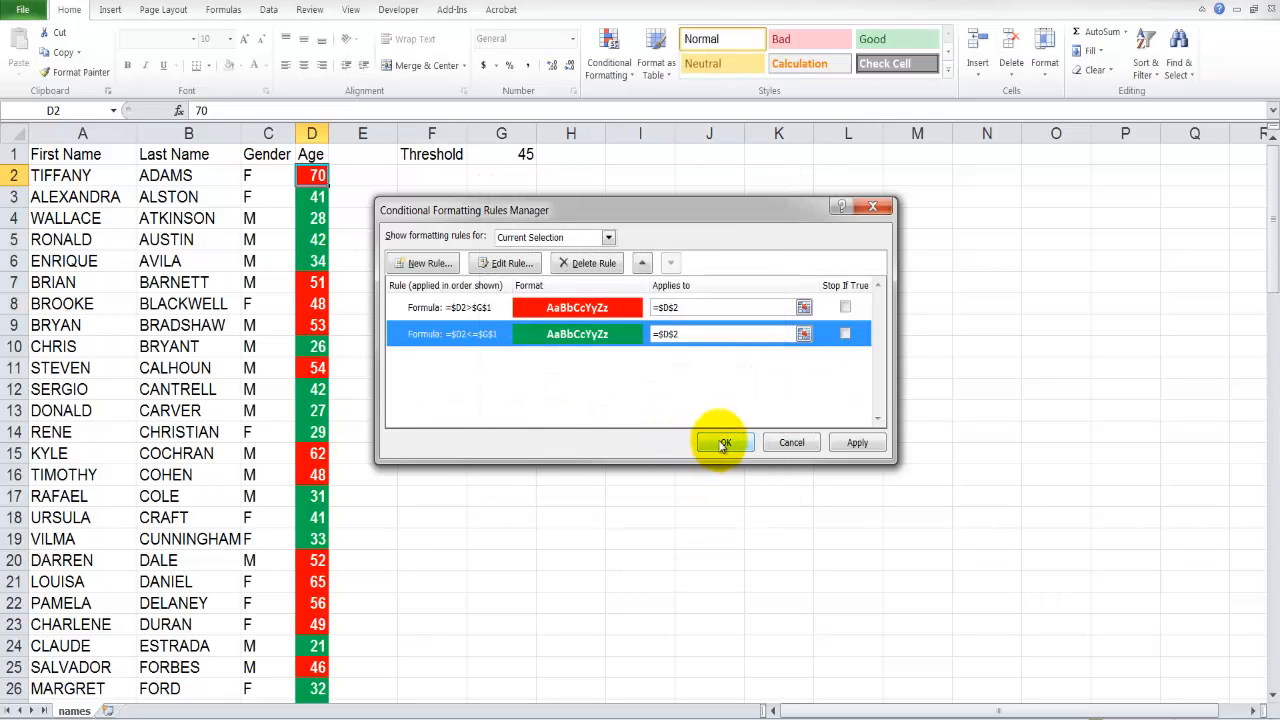
{"action": "left_click", "coordinate": [724, 441]}
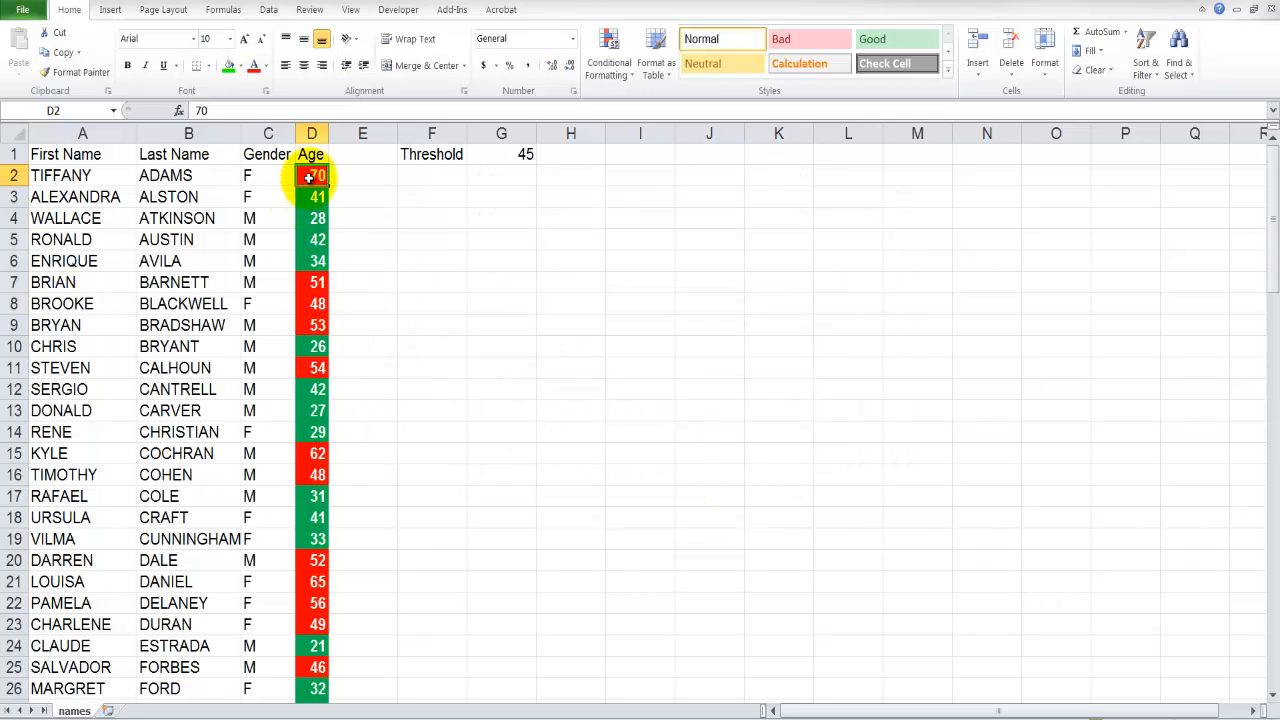
Copy D2's conditional formatting across A2:D2, and from there to columns A to D of all rows below, using Format Painter.
{"action": "left_click", "coordinate": [78, 72]}
{"action": "left_click_drag", "start_coordinate": [310, 176], "coordinate": [32, 175]}
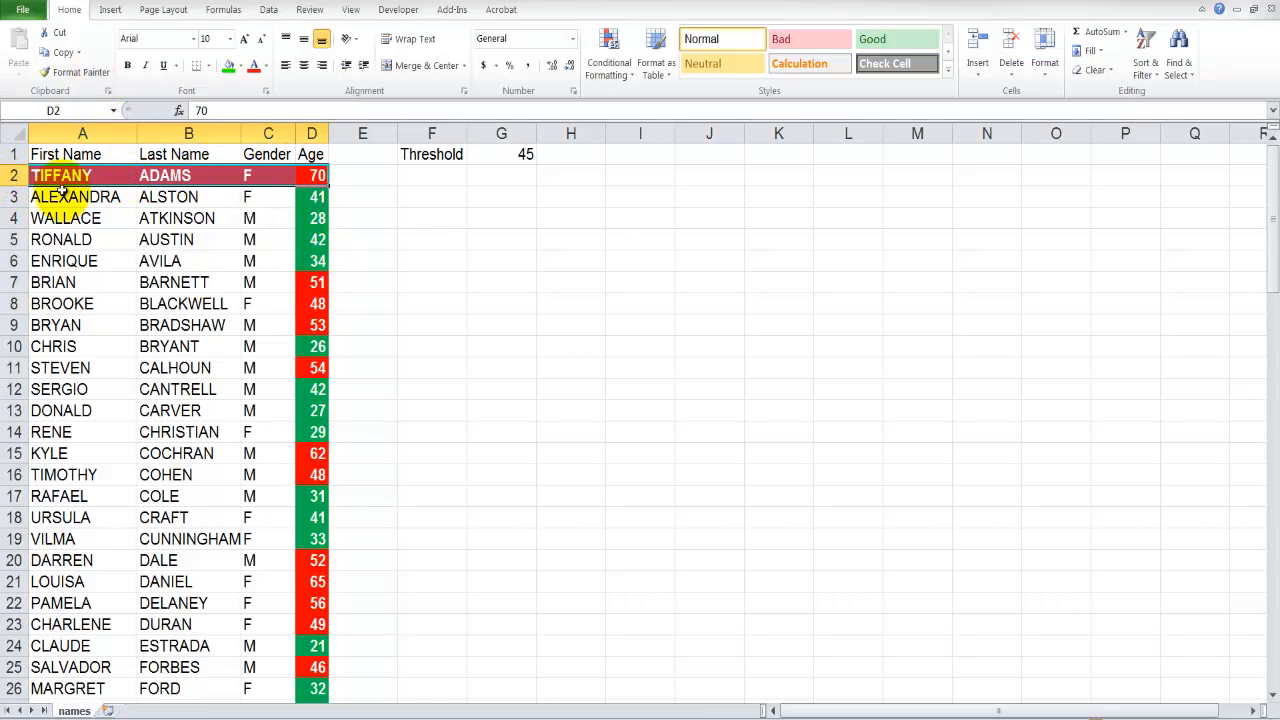
{"action": "left_click_drag", "start_coordinate": [62, 176], "coordinate": [305, 175]}
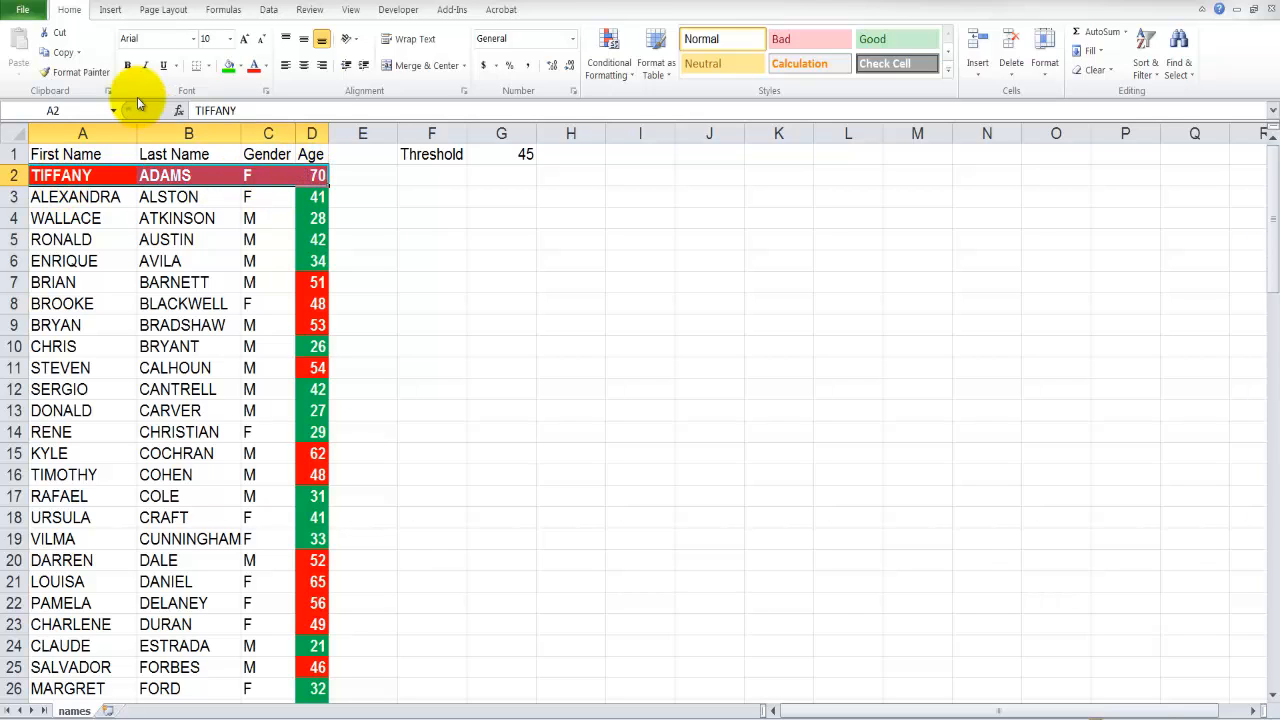
{"action": "left_click", "coordinate": [81, 72]}
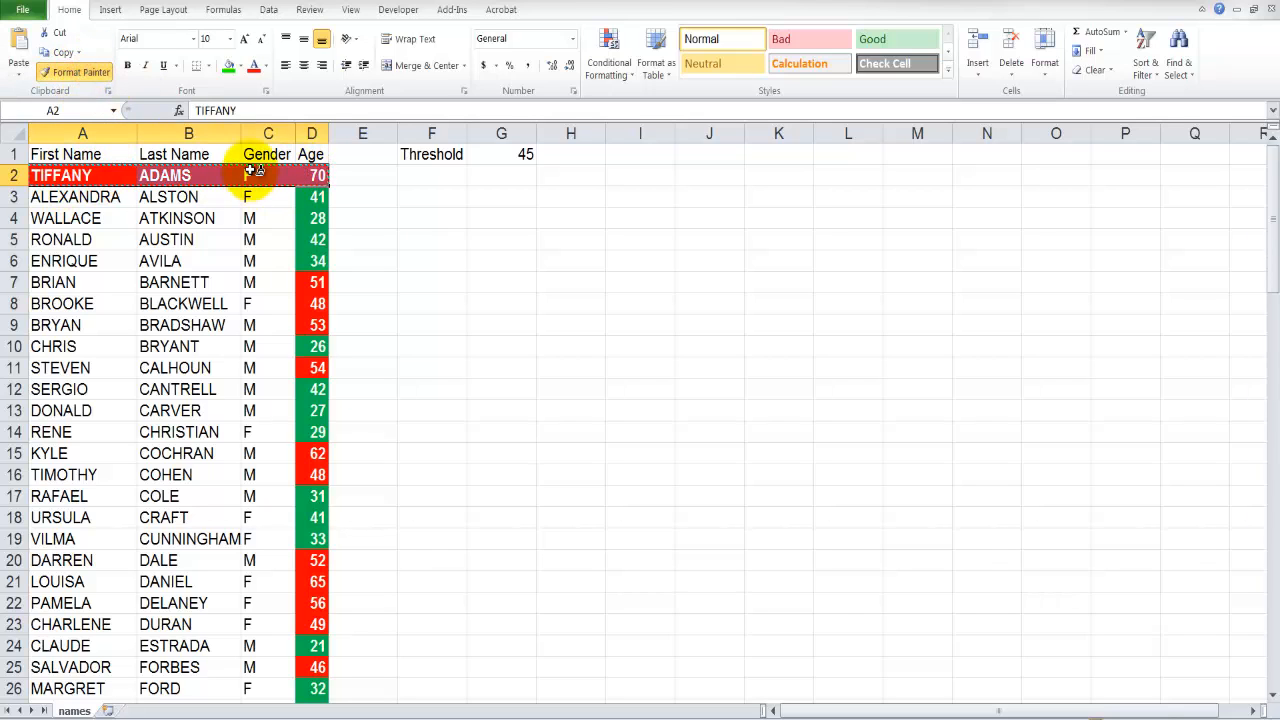
{"action": "mouse_move", "coordinate": [80, 197]}
{"action": "left_mouse_down"}
{"action": "mouse_move", "coordinate": [270, 196]}
{"action": "mouse_move", "coordinate": [315, 695]}
{"action": "mouse_move", "coordinate": [310, 667]}
{"action": "left_mouse_up"}
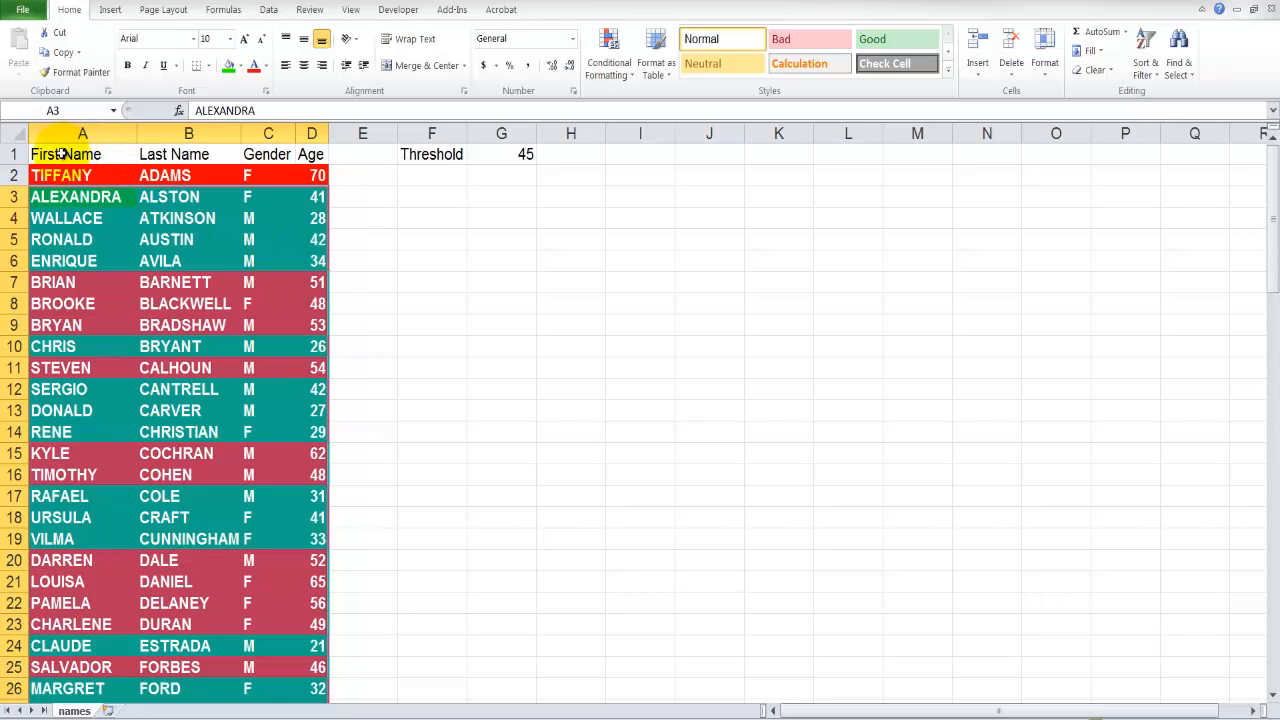
Sort the table A1:D95 by Age from smallest to largest, replacing the existing last-name and first-name sort levels.
{"action": "left_click_drag", "start_coordinate": [55, 153], "coordinate": [303, 673]}
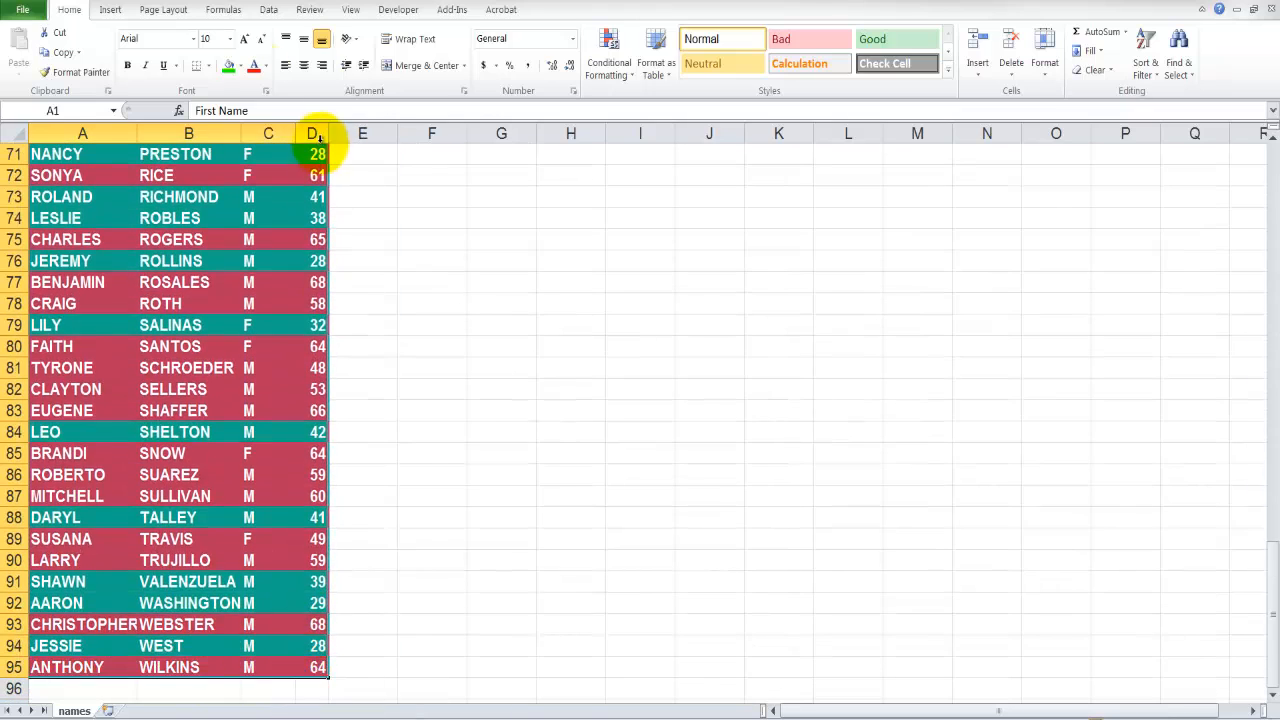
{"action": "left_click", "coordinate": [276, 11]}
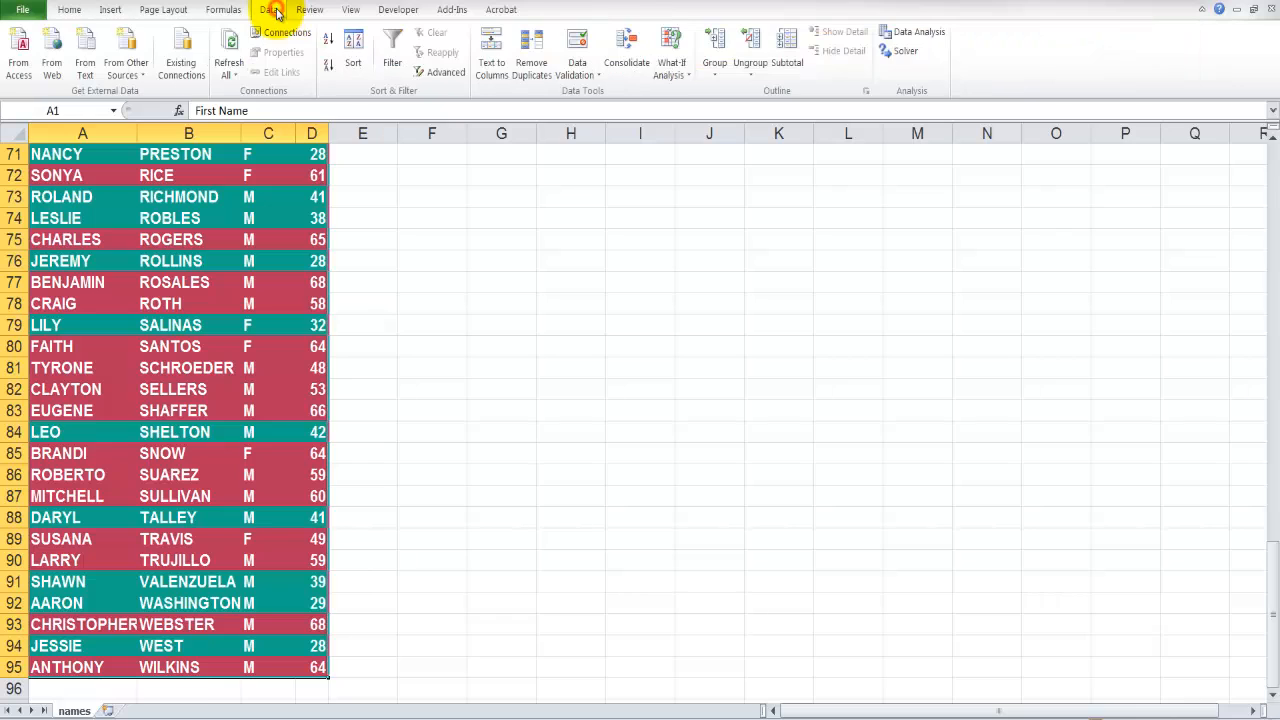
{"action": "left_click", "coordinate": [354, 48]}
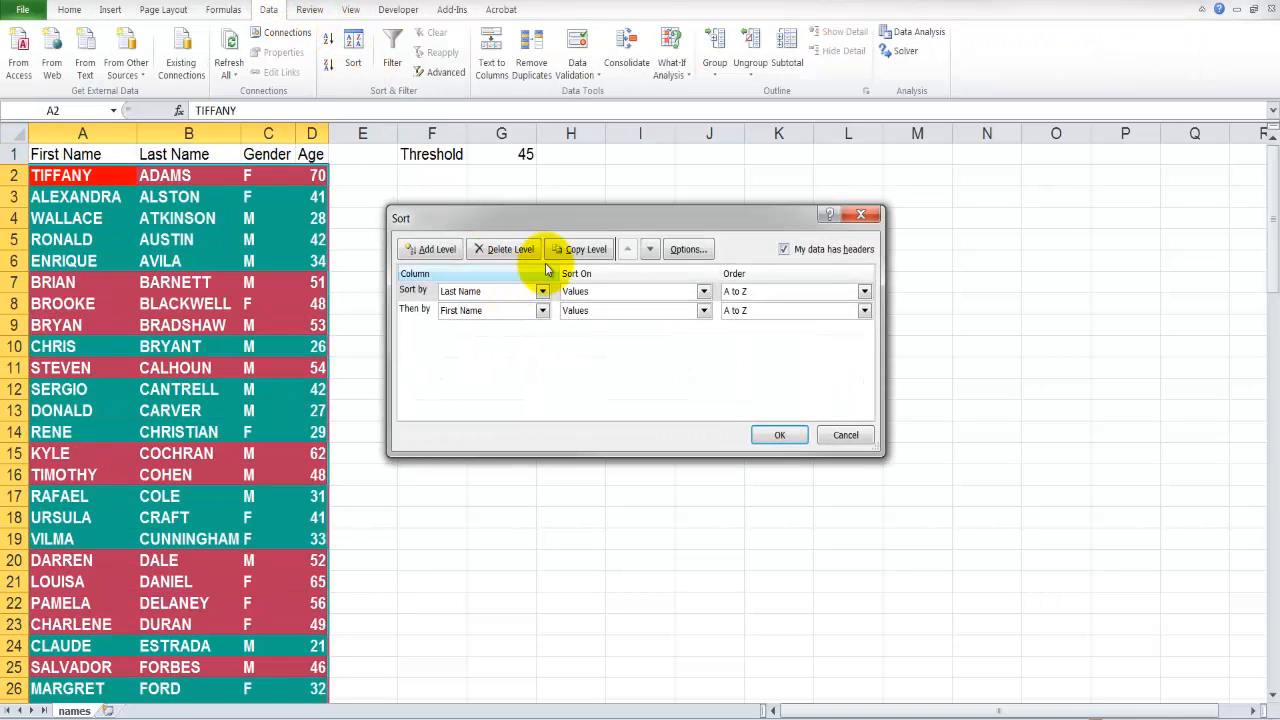
{"action": "left_click", "coordinate": [512, 250]}
{"action": "left_click", "coordinate": [512, 250]}
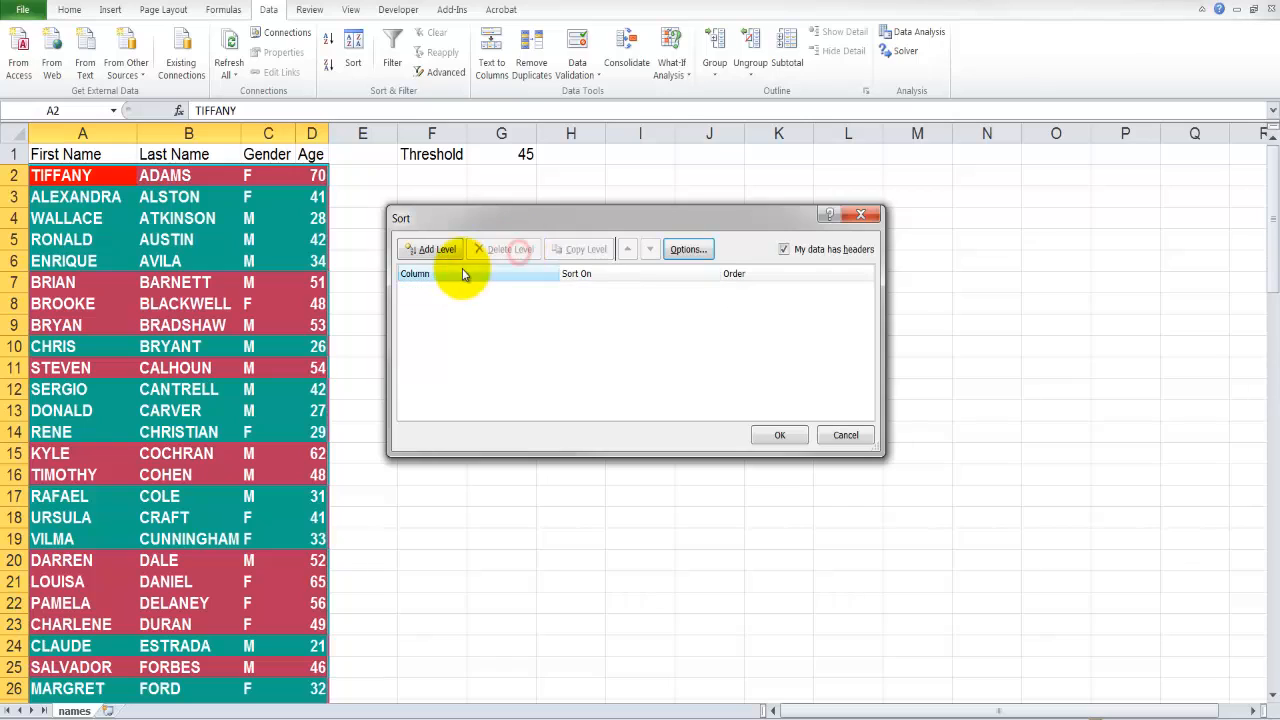
{"action": "left_click", "coordinate": [450, 256]}
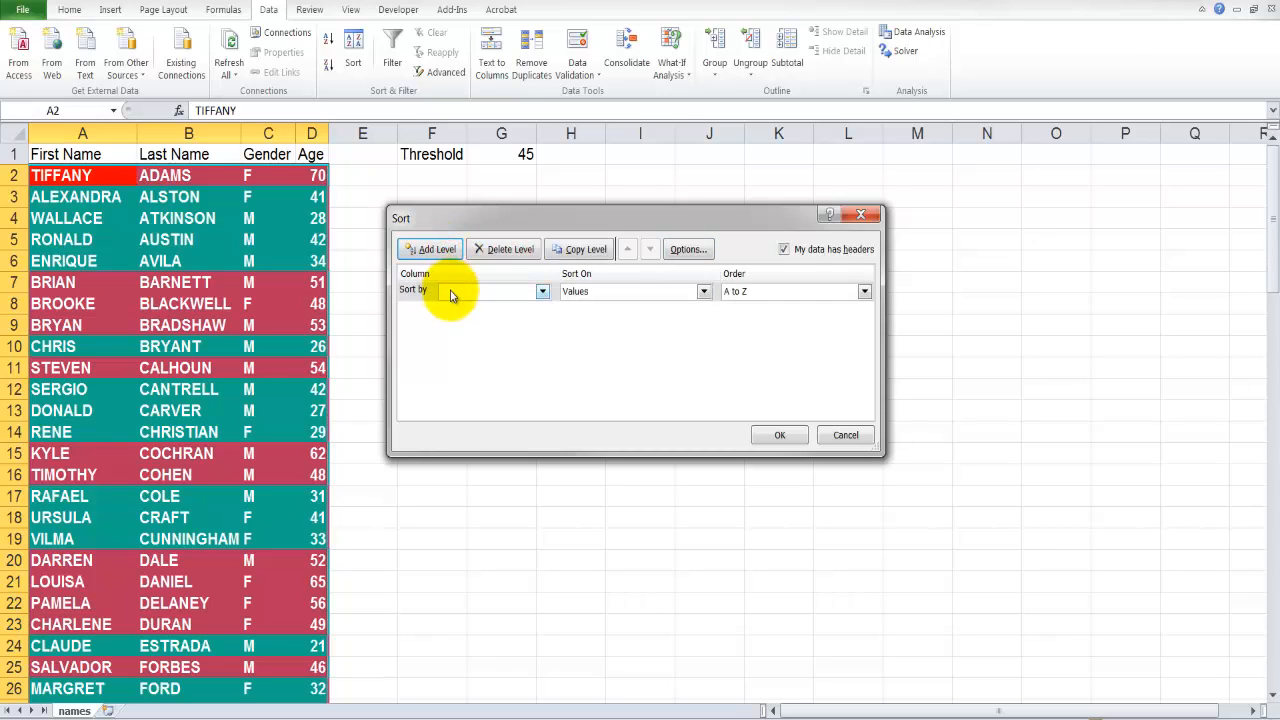
{"action": "left_click", "coordinate": [452, 291]}
{"action": "left_click", "coordinate": [461, 344]}
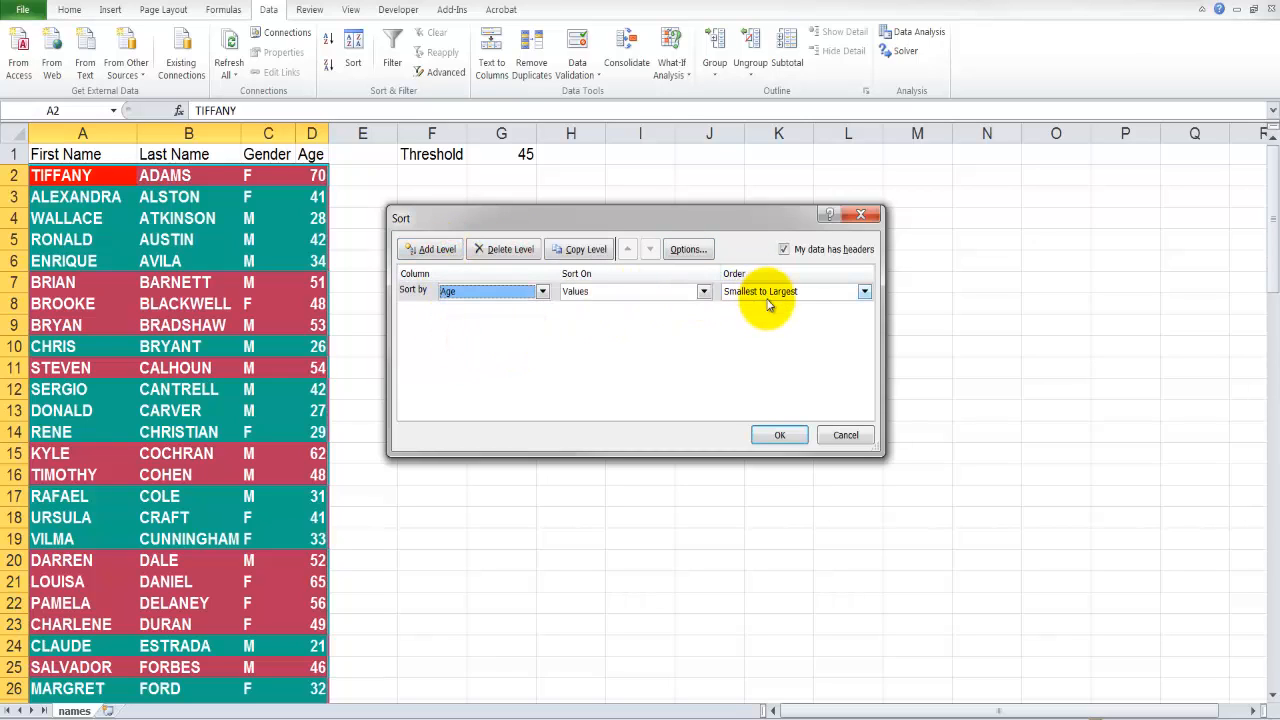
{"action": "left_click", "coordinate": [781, 436]}
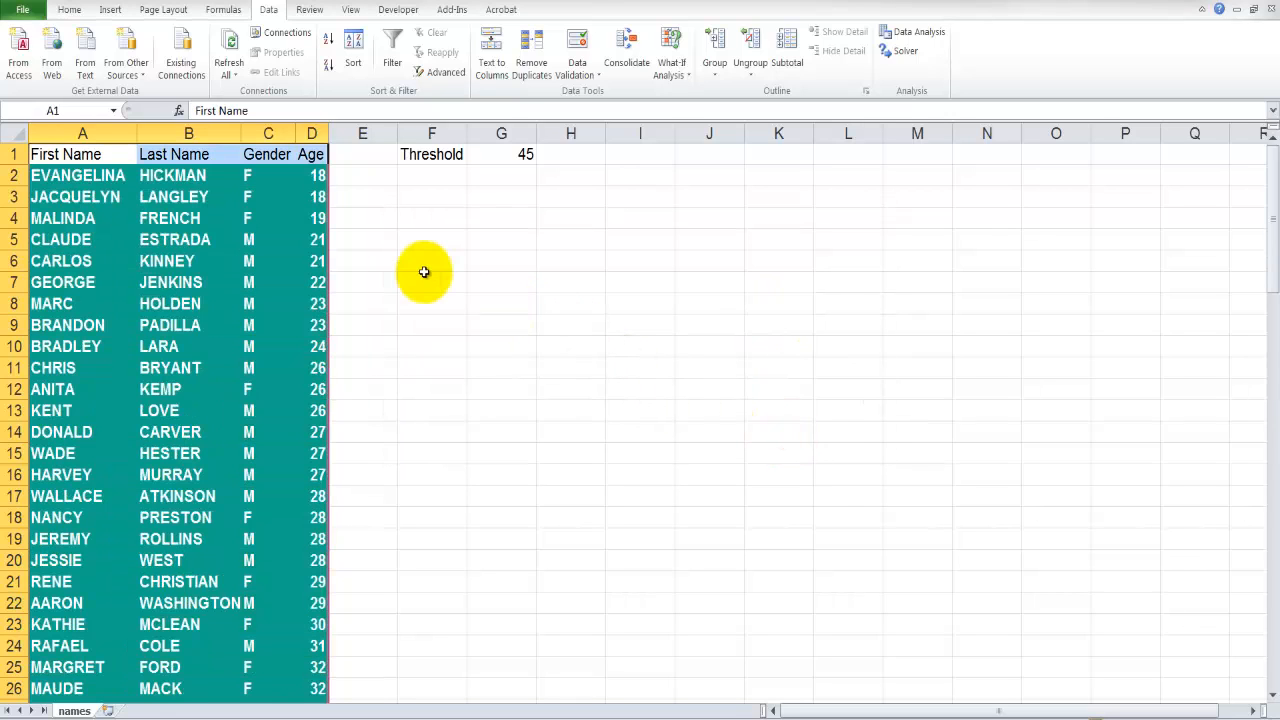
Look through the sorted rows to check where the row colour switches from green to red.
{"action": "left_click_drag", "start_coordinate": [50, 177], "coordinate": [305, 175]}
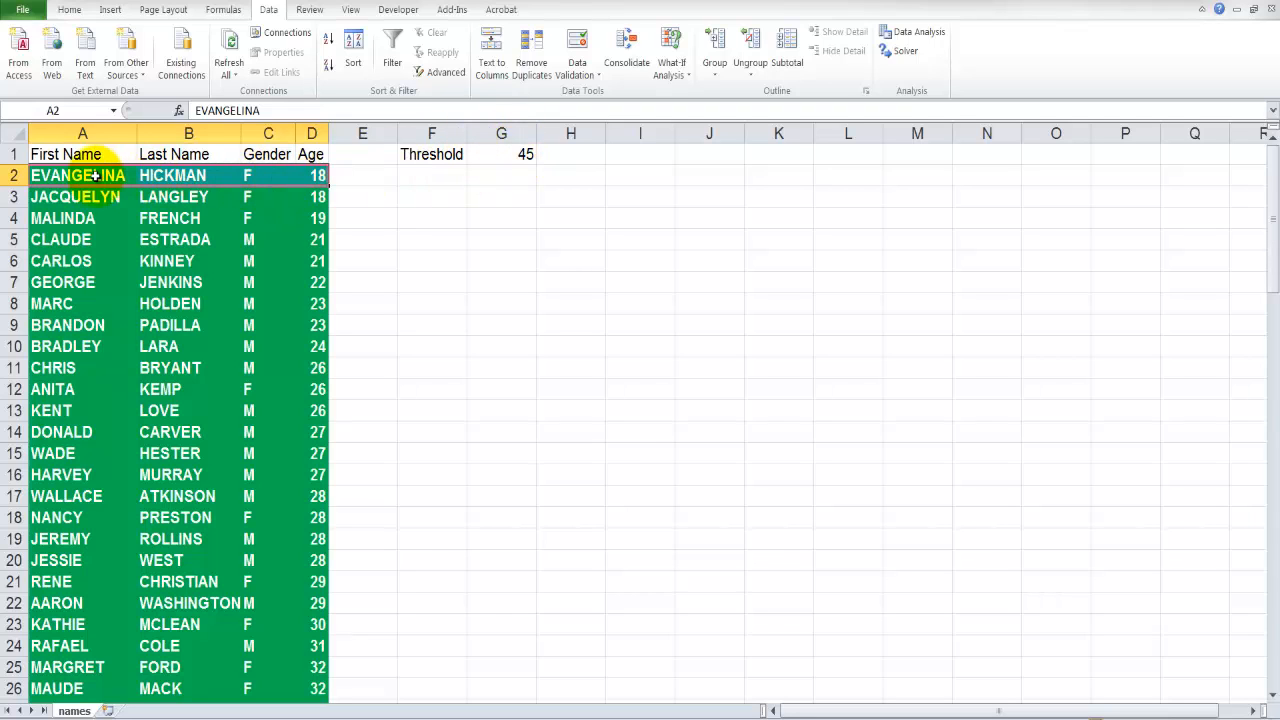
{"action": "scroll", "coordinate": [88, 338], "scroll_direction": "down", "scroll_amount": 12}
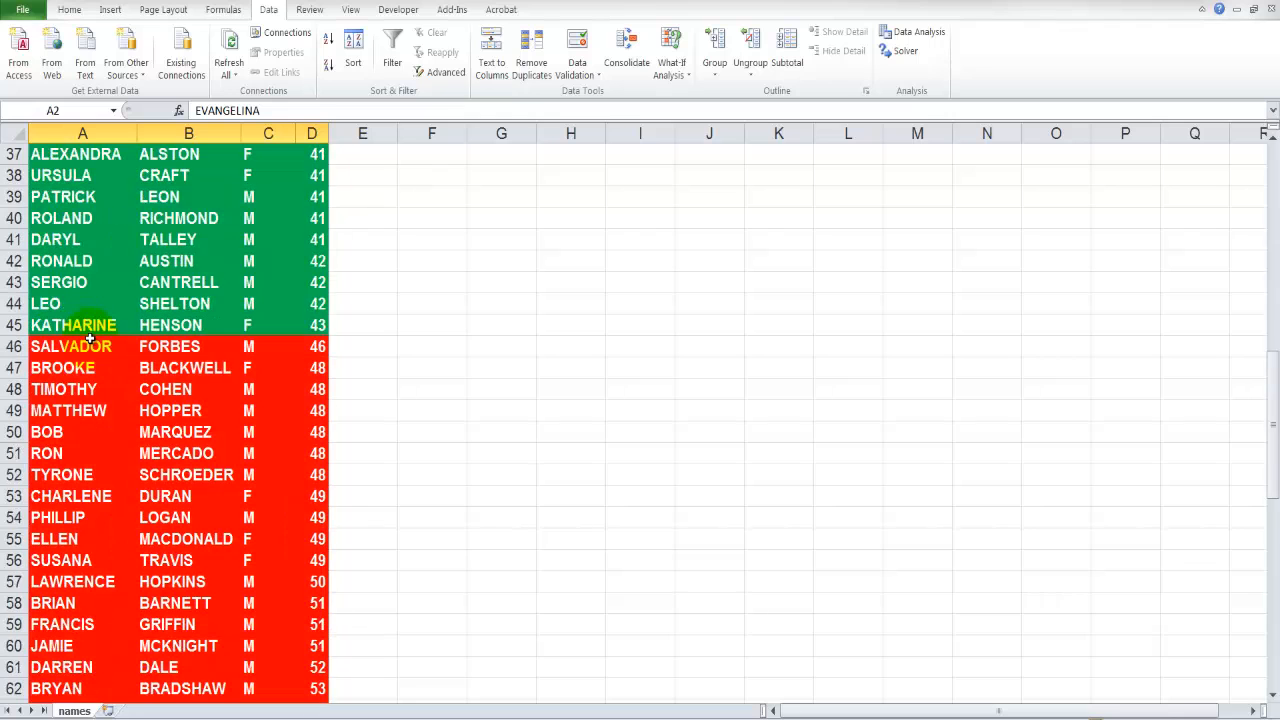
{"action": "scroll", "coordinate": [89, 340], "scroll_direction": "down", "scroll_amount": 2}
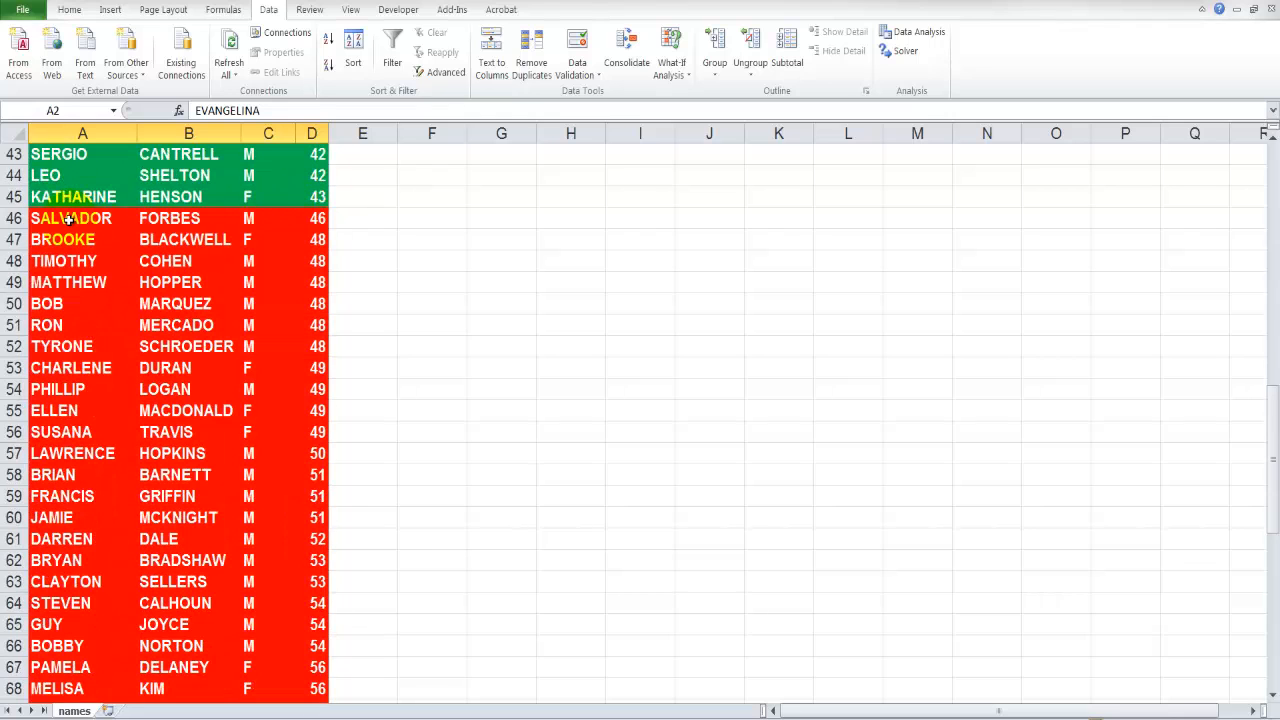
{"action": "left_click_drag", "start_coordinate": [68, 218], "coordinate": [297, 684]}
{"action": "scroll", "coordinate": [334, 340], "scroll_direction": "up", "scroll_amount": 14}
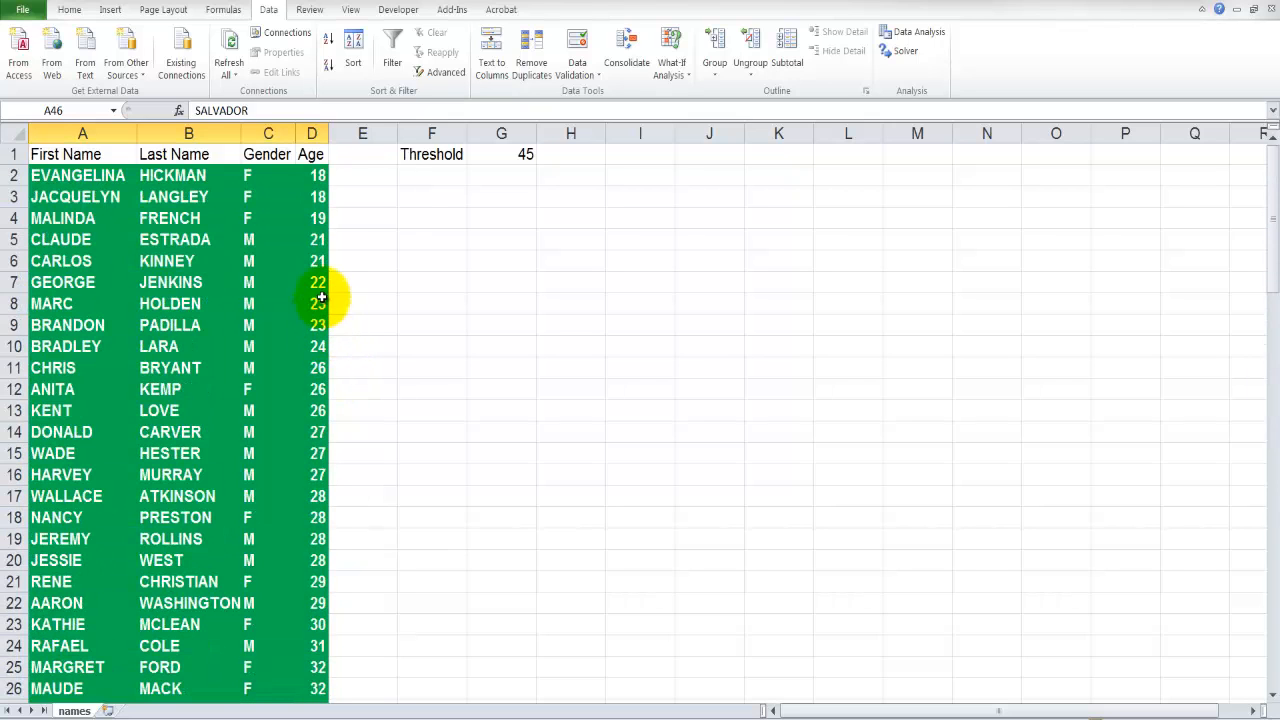
Set the threshold in G1 to 25 and check the green and red row groups against it.
{"action": "left_click", "coordinate": [528, 156]}
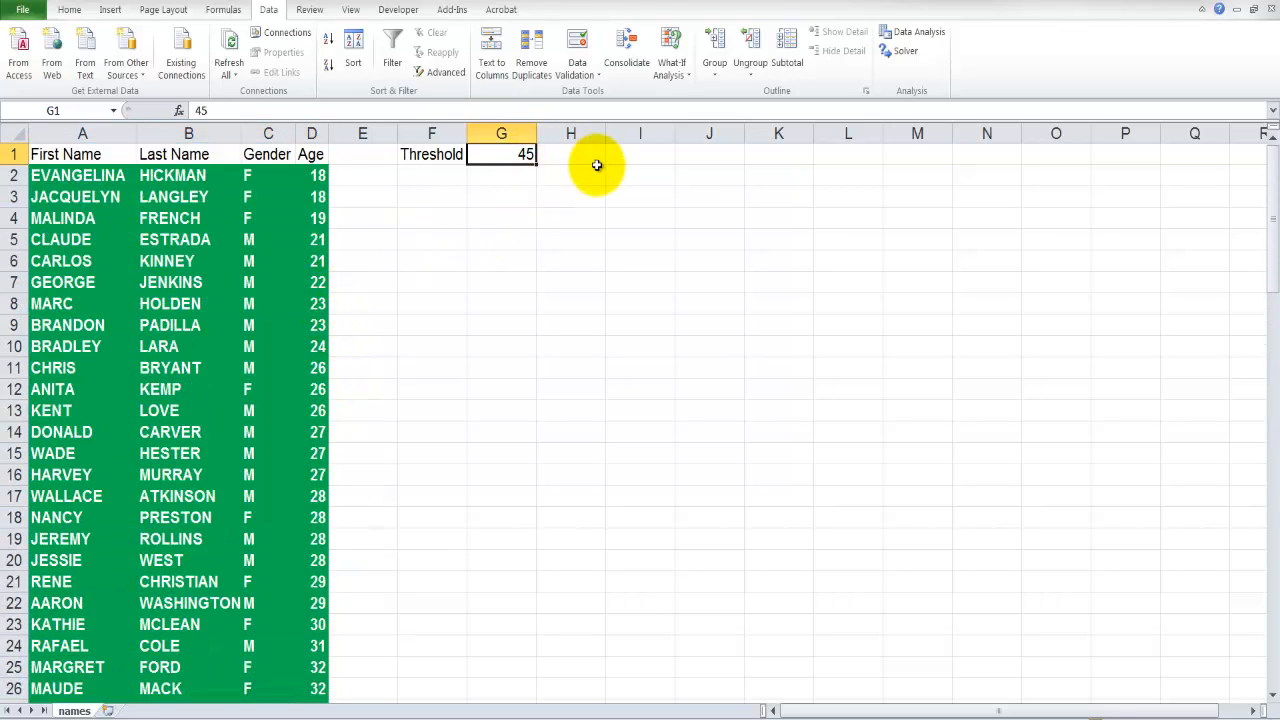
{"action": "type", "text": "25"}
{"action": "key", "text": "Return"}
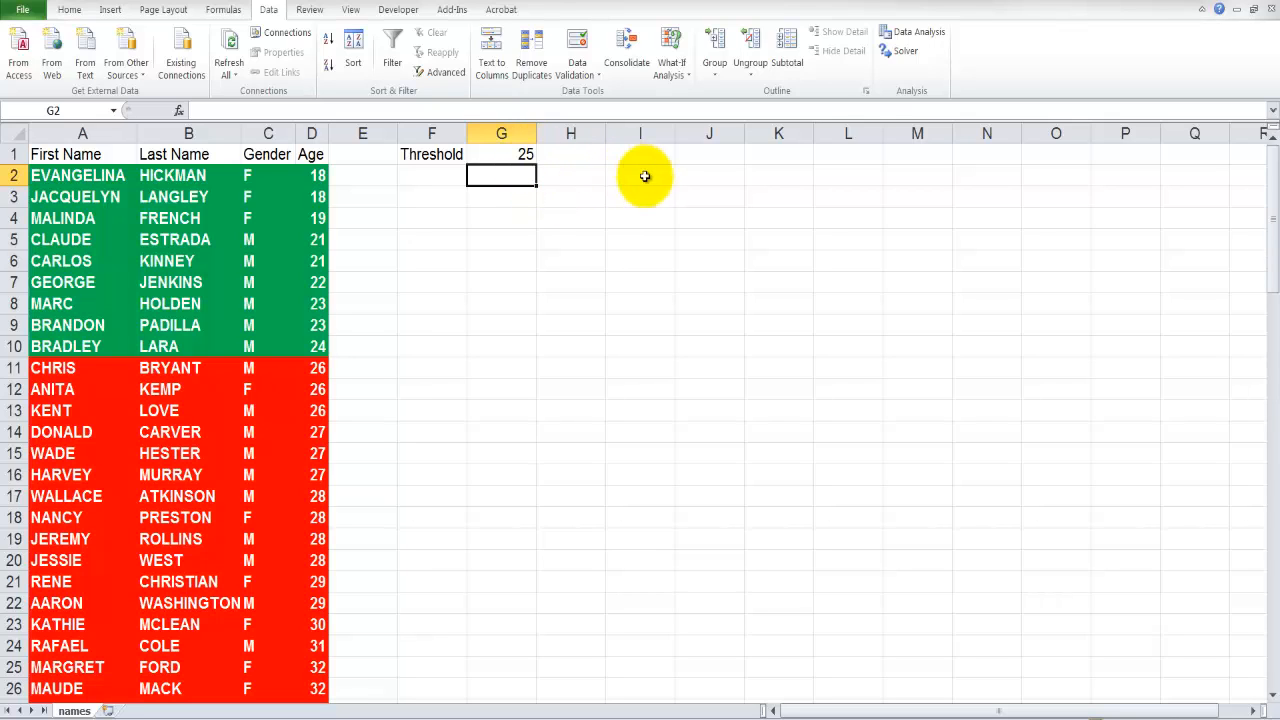
{"action": "left_click_drag", "start_coordinate": [123, 175], "coordinate": [302, 340]}
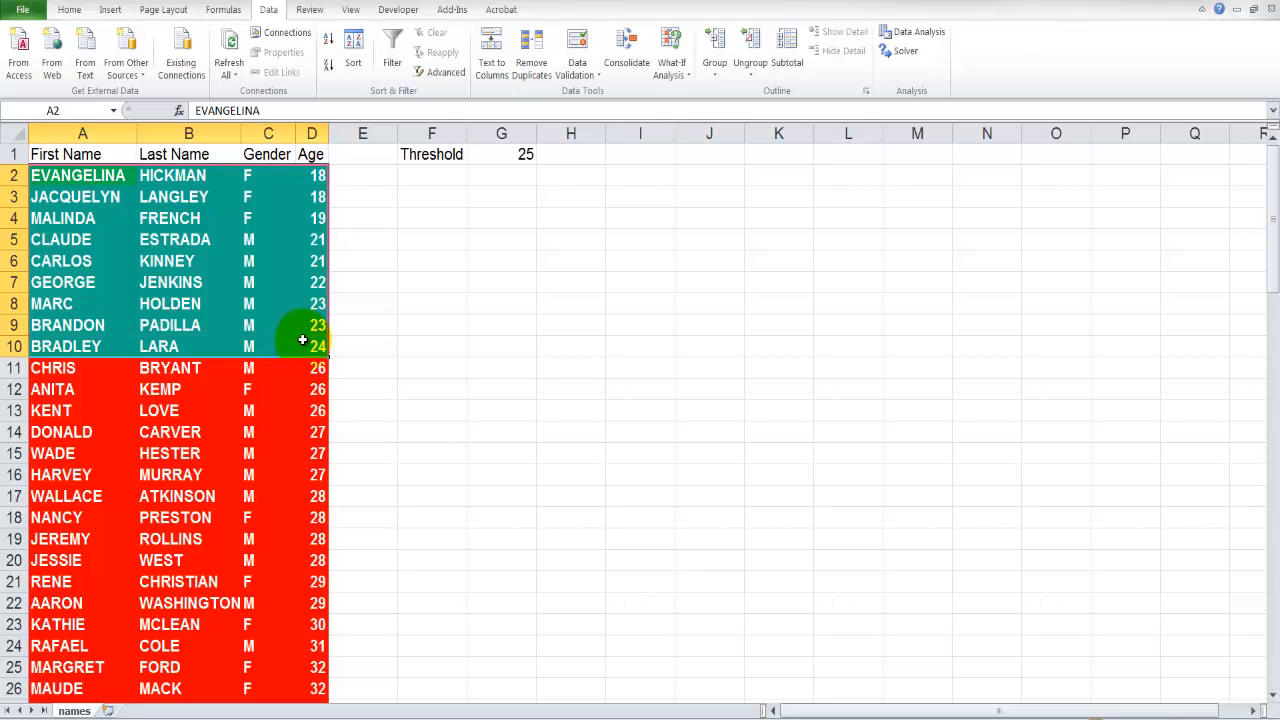
{"action": "left_click_drag", "start_coordinate": [83, 368], "coordinate": [318, 650]}
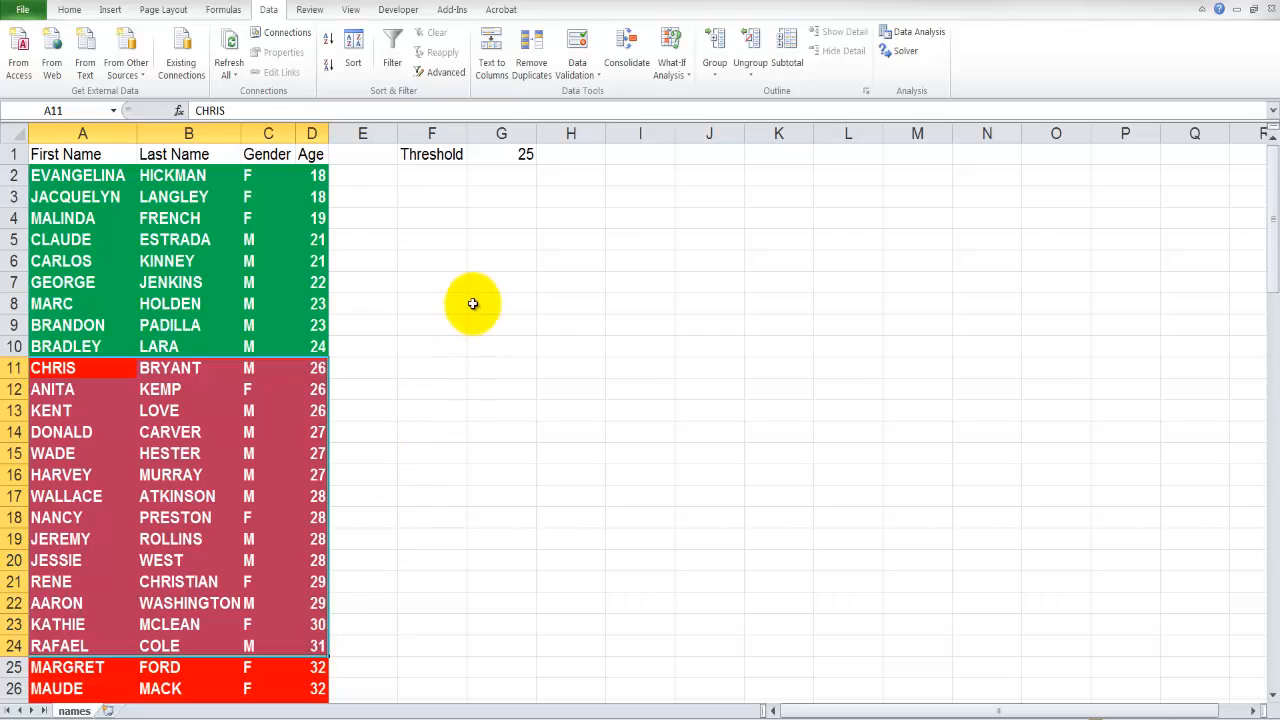